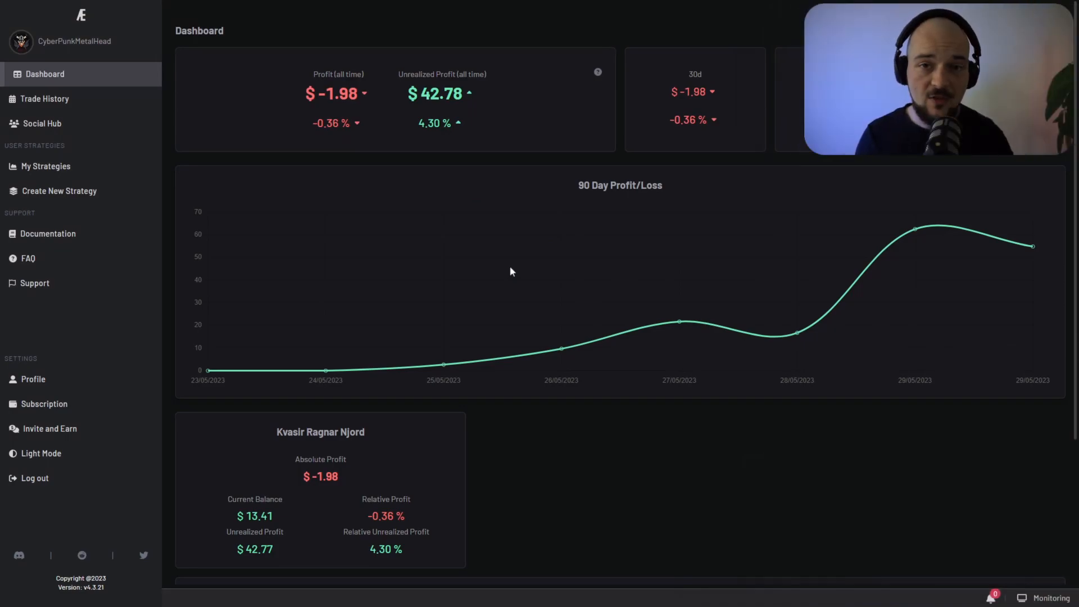
- Review the dashboard's portfolio and open the individual orders of the BTC-USDT position
scroll(511, 270, "down", 3)
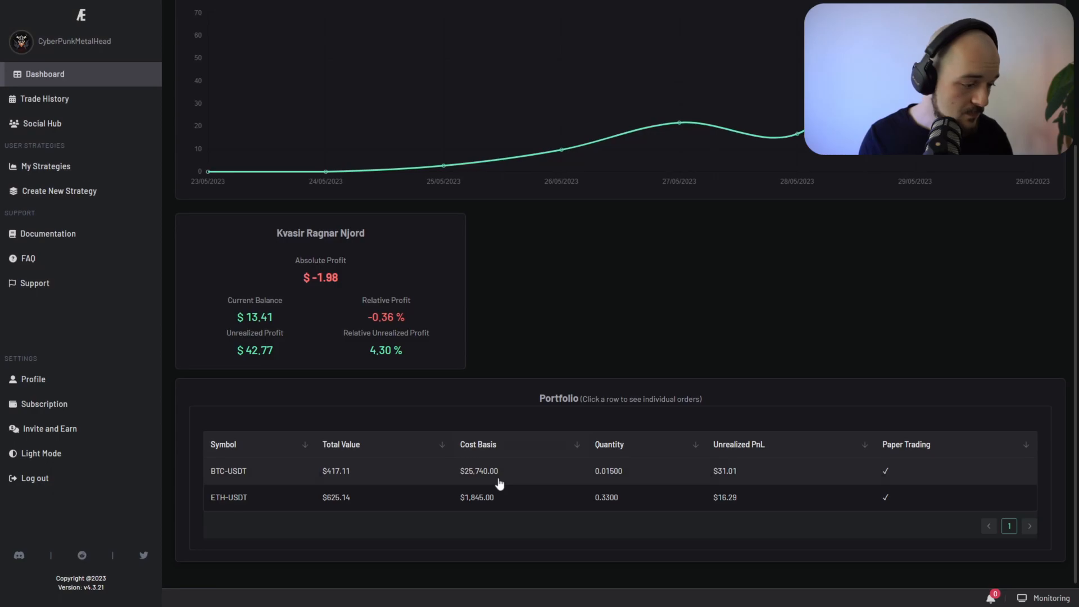
left_click(722, 475)
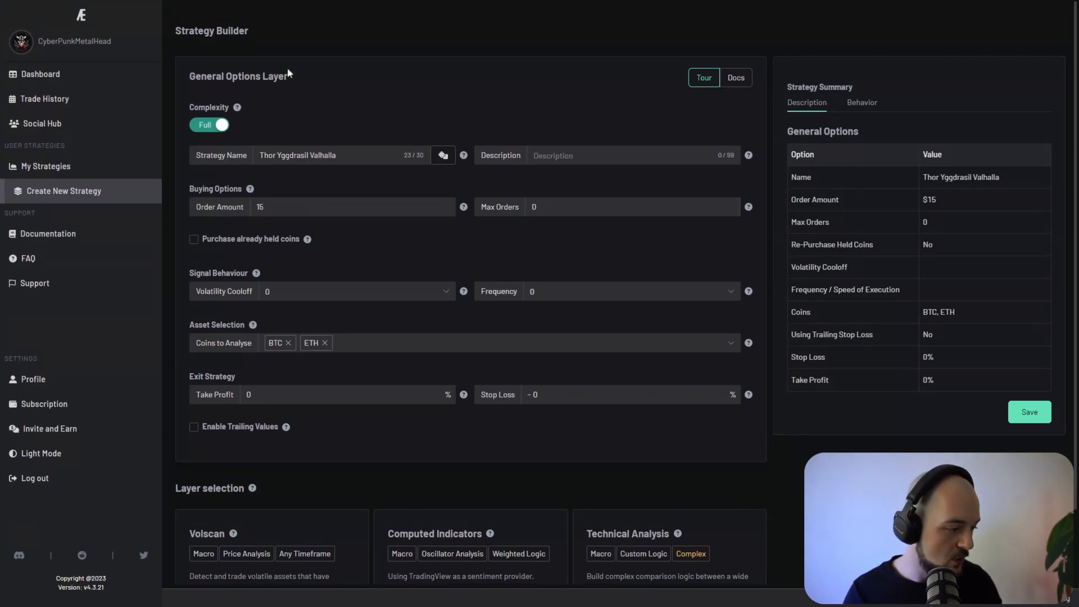
- Examine the strategy builder's general options and the available layers under layer selection
left_click_drag(288, 73, 183, 89)
left_click(285, 87)
scroll(284, 86, "down", 2)
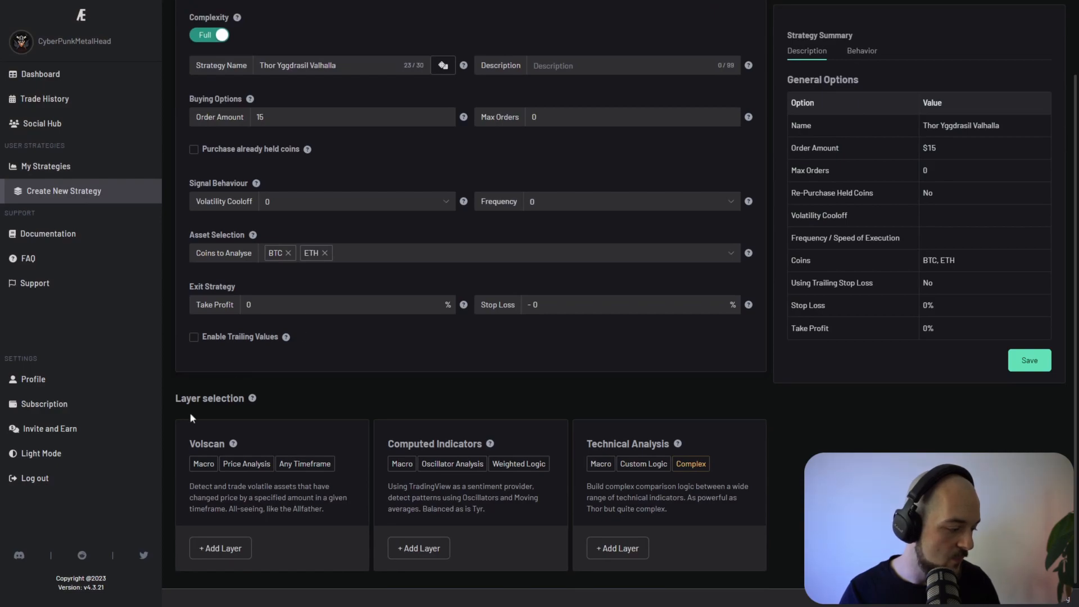
left_click_drag(176, 398, 315, 383)
left_click(315, 383)
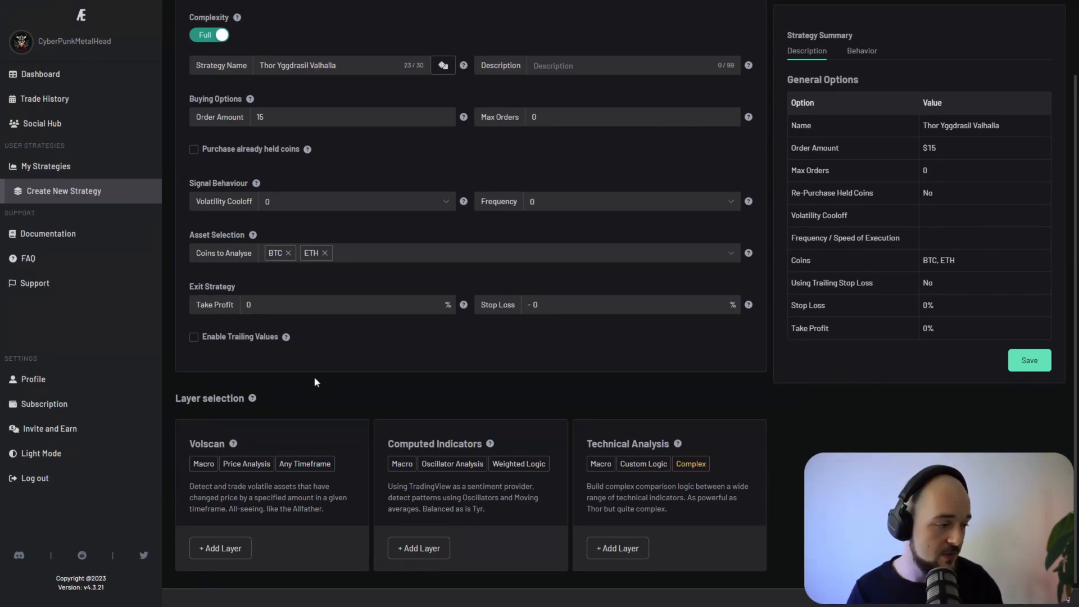
scroll(314, 382, "up", 2)
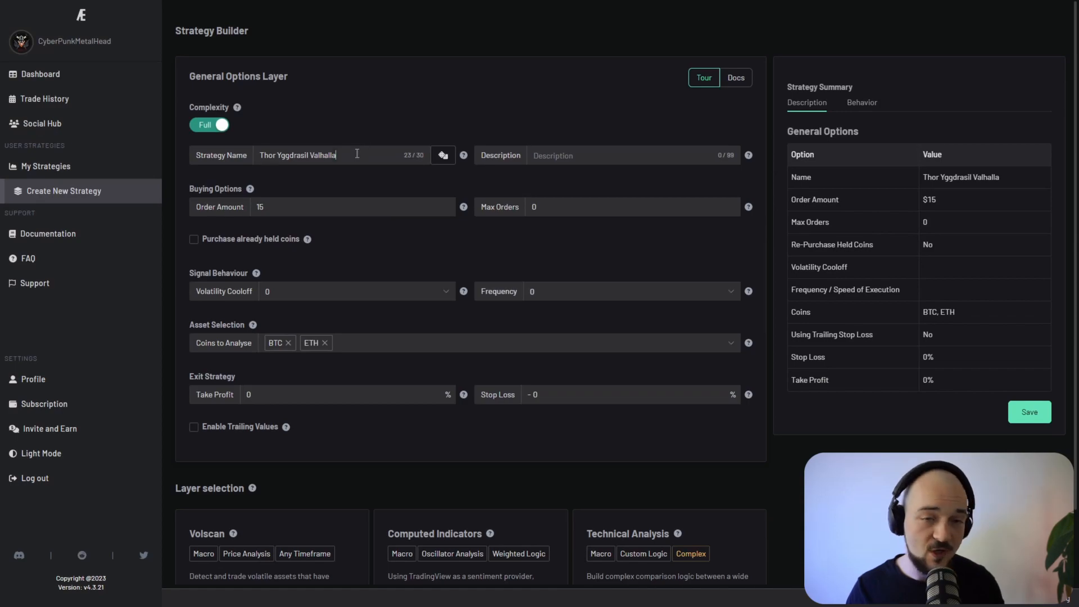
- Generate a new random name for the strategy with the built-in name randomizer
left_click_drag(259, 155, 358, 154)
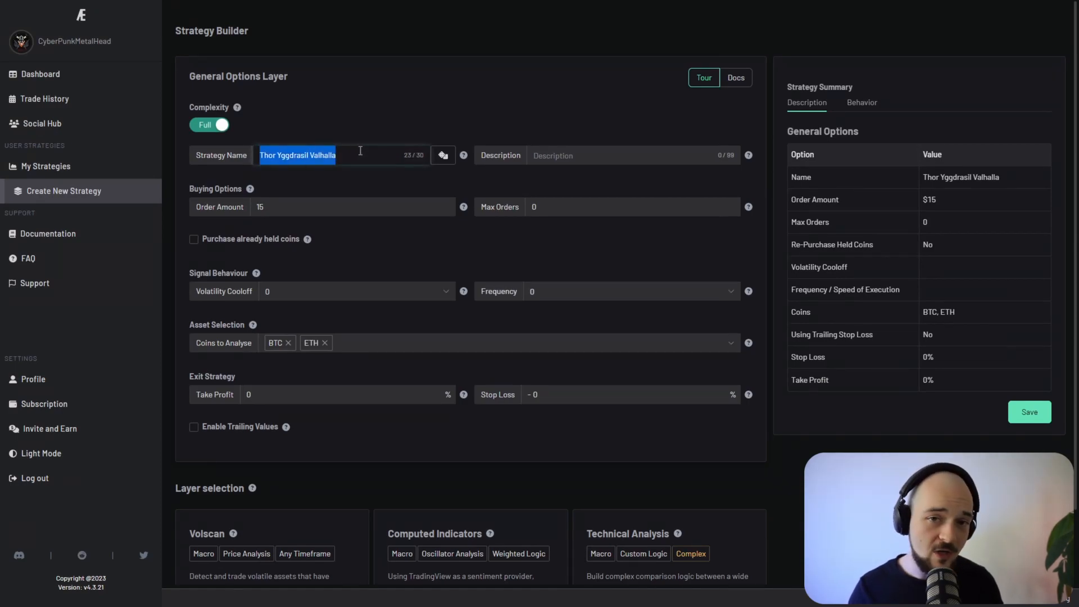
left_click(363, 154)
left_click(441, 155)
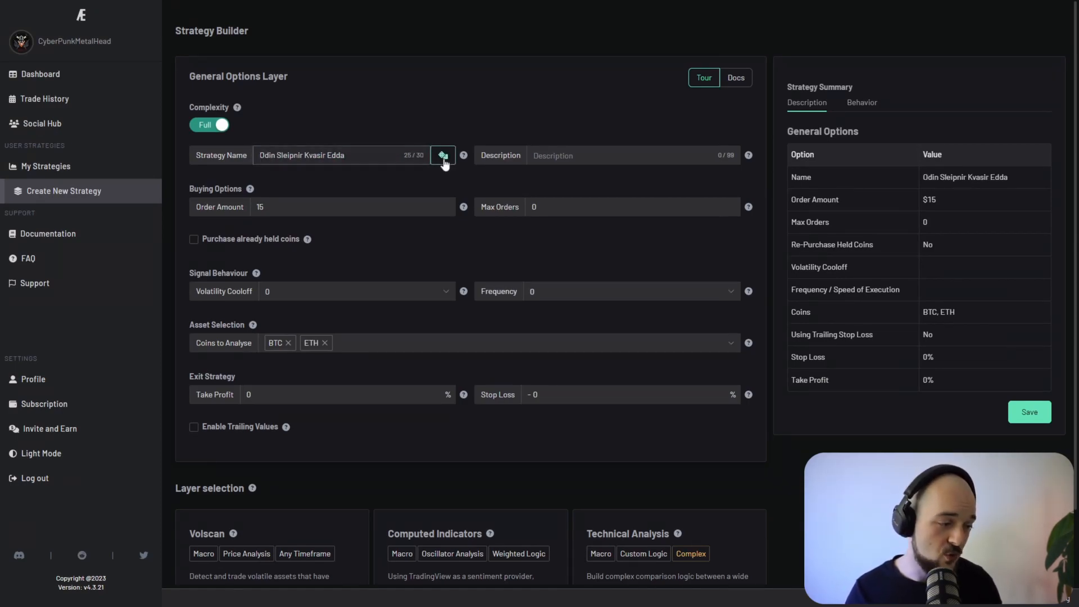
left_click(442, 155)
left_click(564, 150)
- Set the strategy's max orders to 5 and enable purchasing of already held coins
left_click(356, 208)
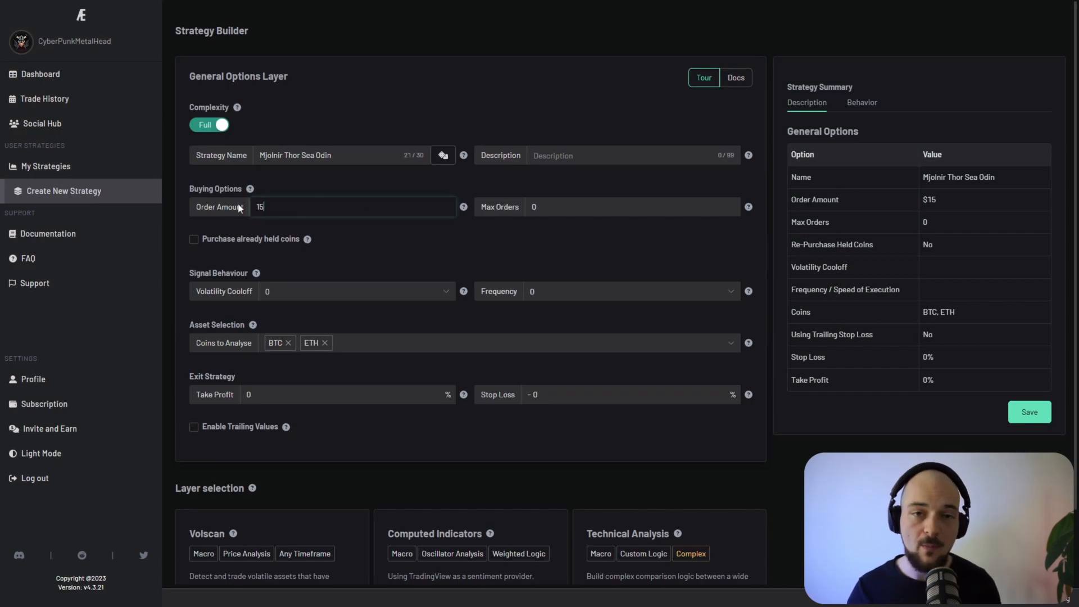
double_click(297, 200)
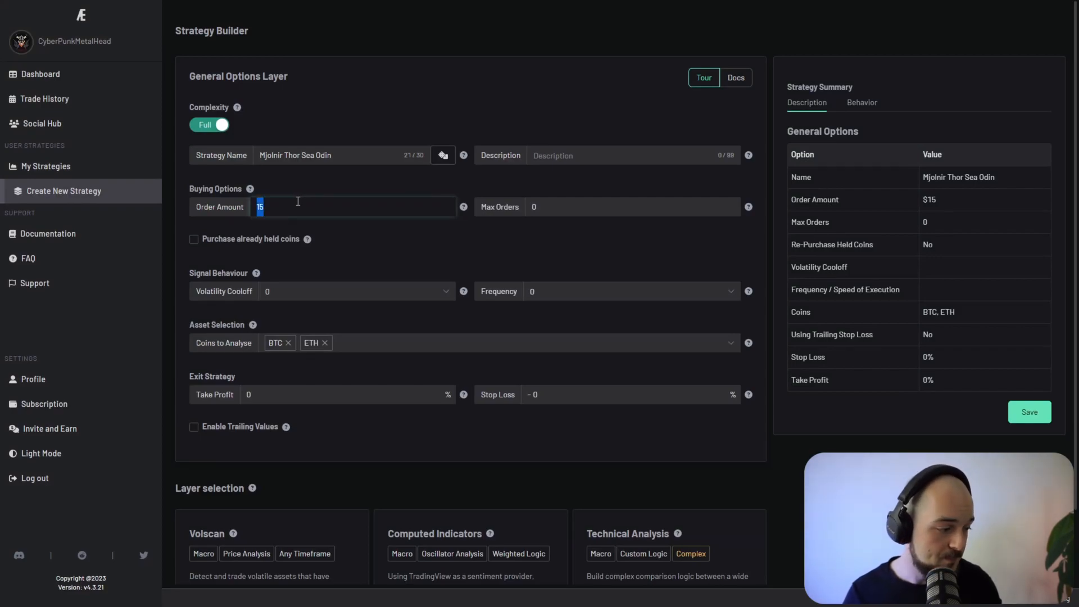
left_click(300, 203)
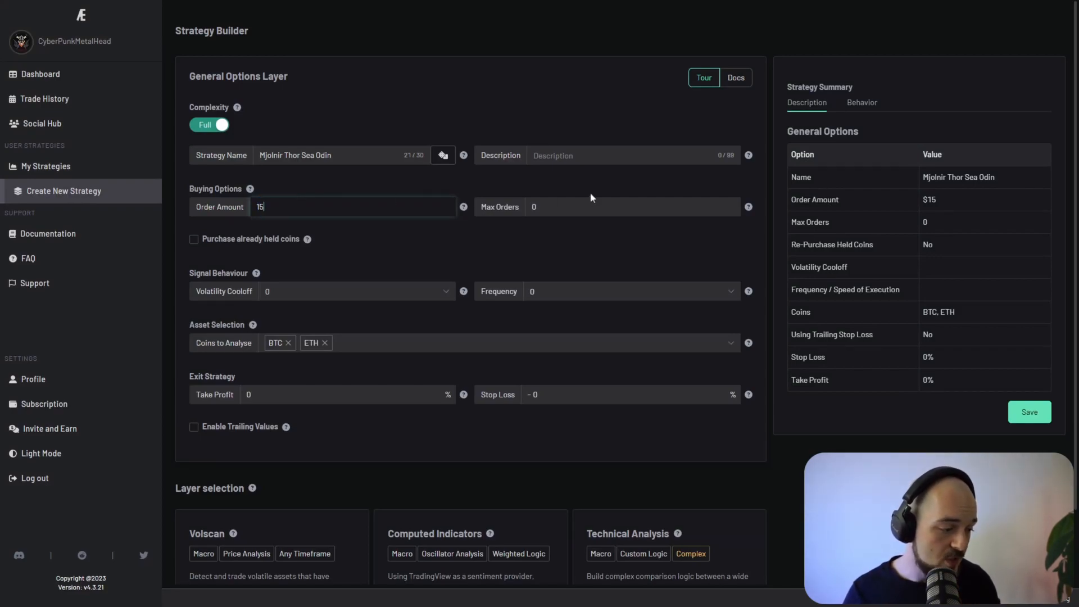
left_click(589, 208)
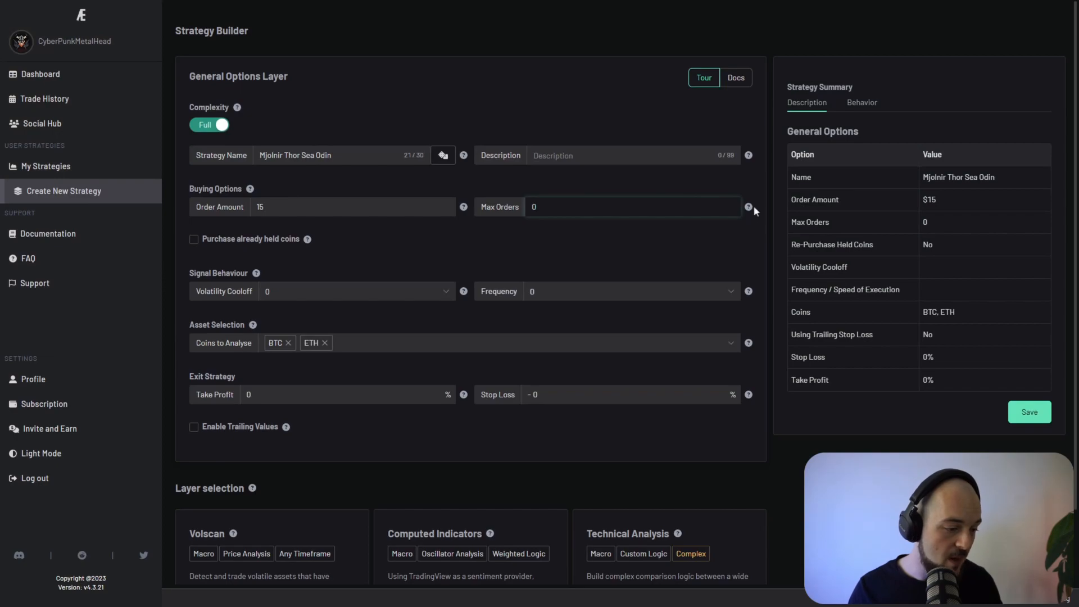
mouse_move(748, 207)
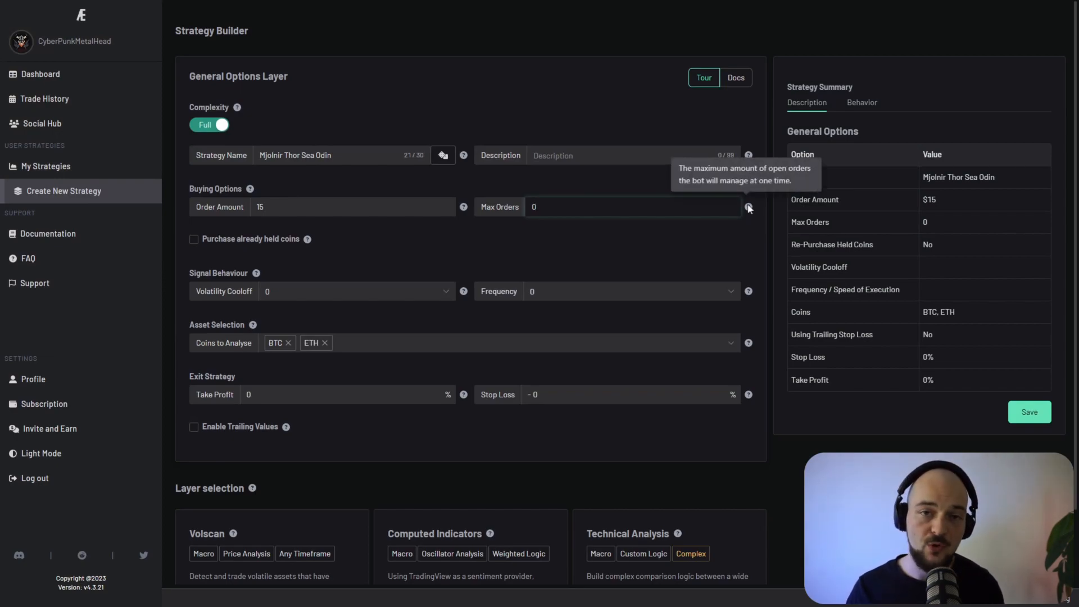
type("5")
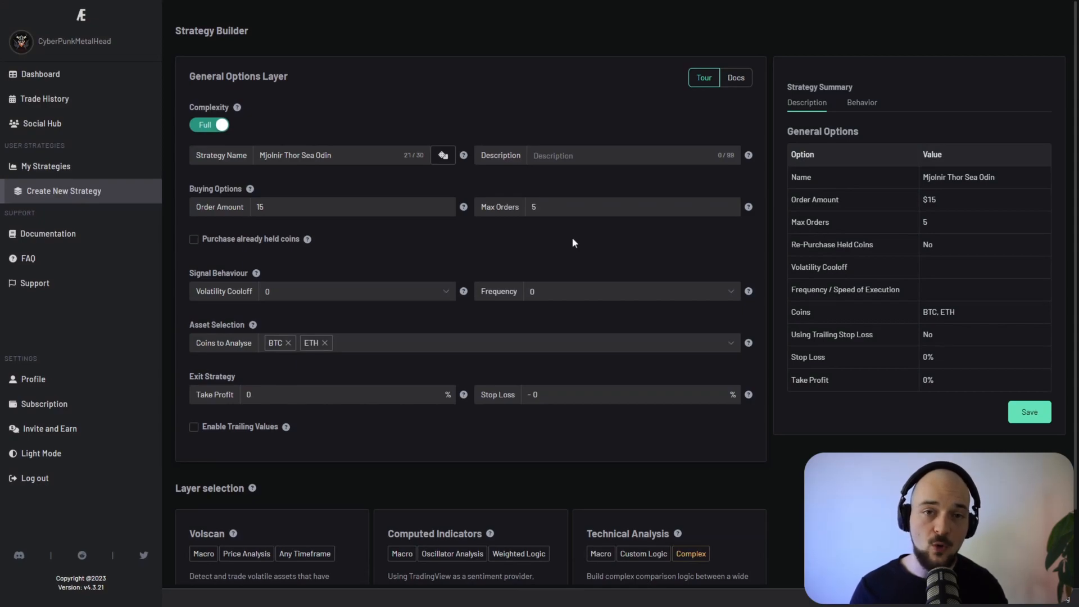
left_click(193, 240)
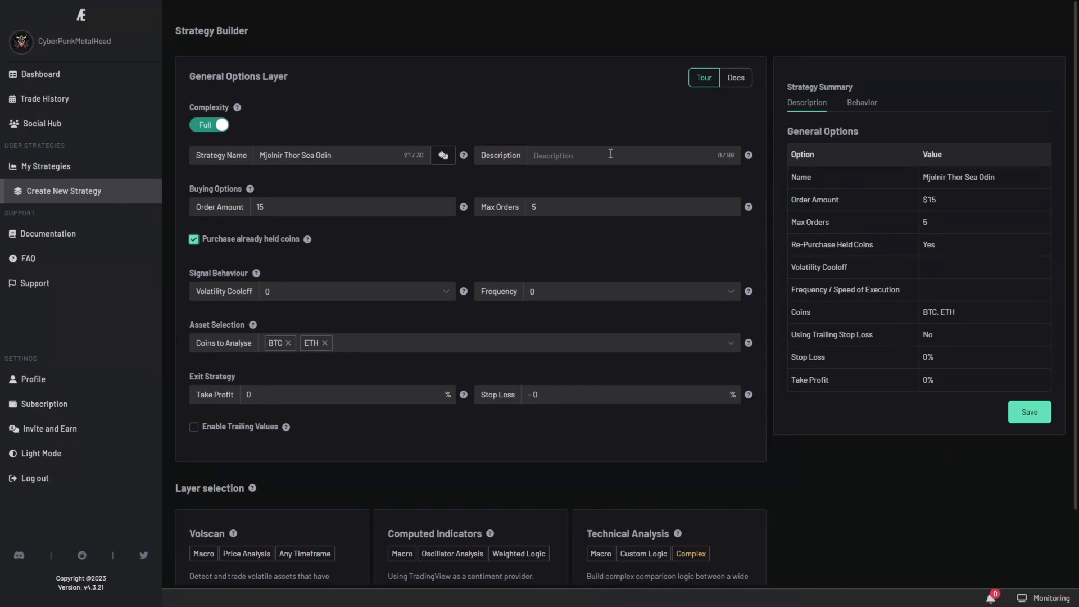
- Set both the volatility cooloff and the frequency of the strategy's signal behaviour to 1m
left_click(316, 292)
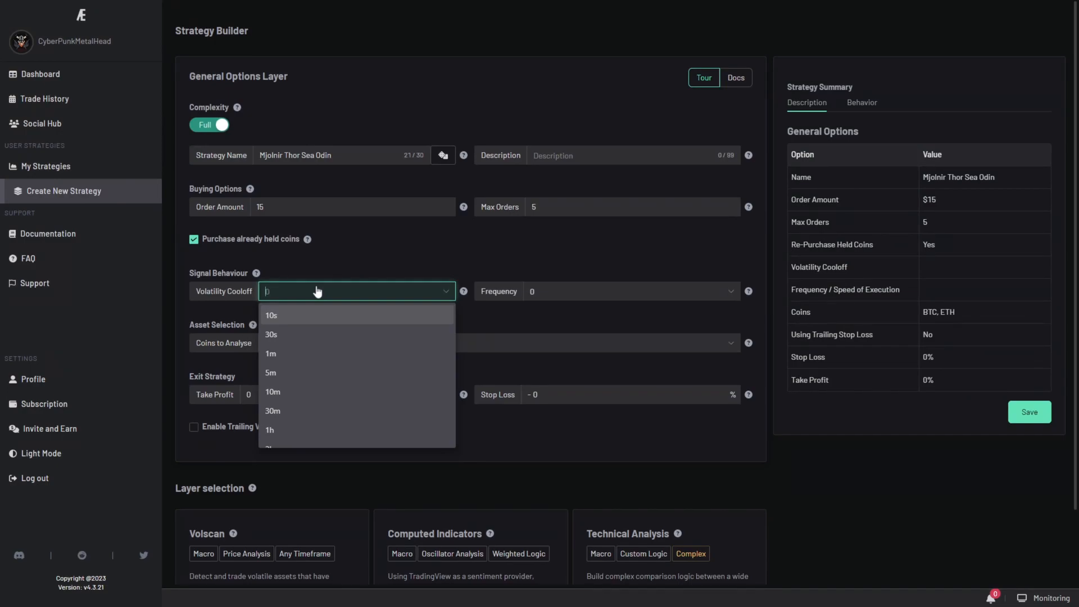
left_click(314, 353)
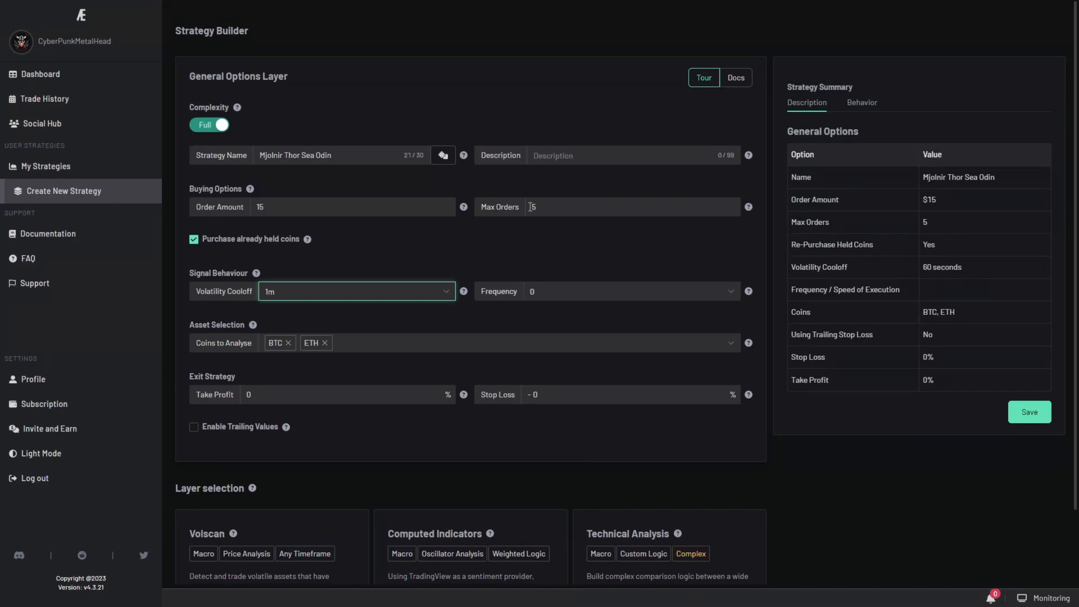
key("Tab")
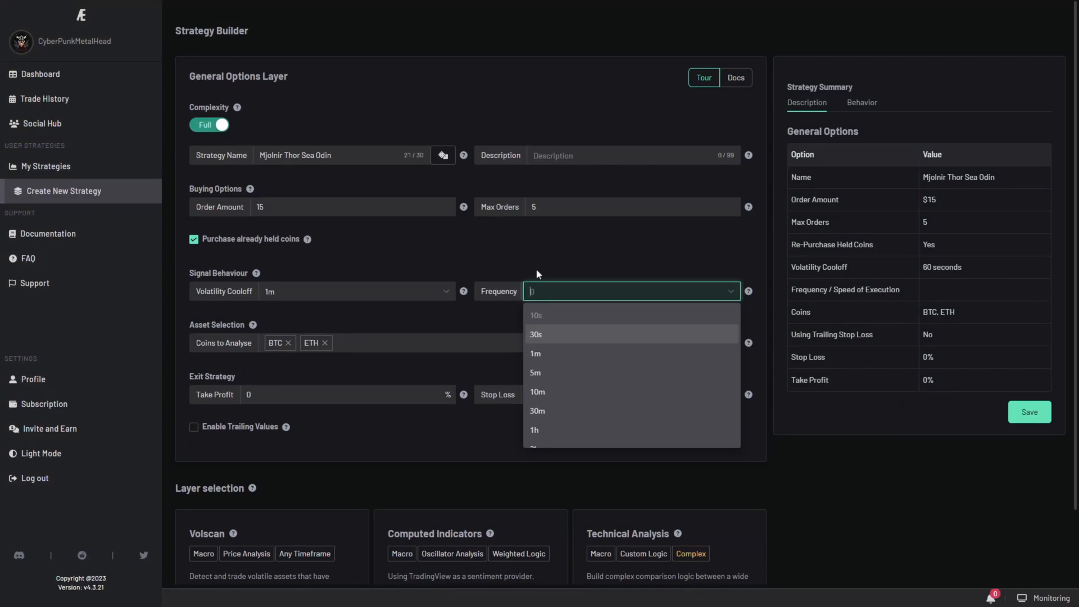
left_click(540, 354)
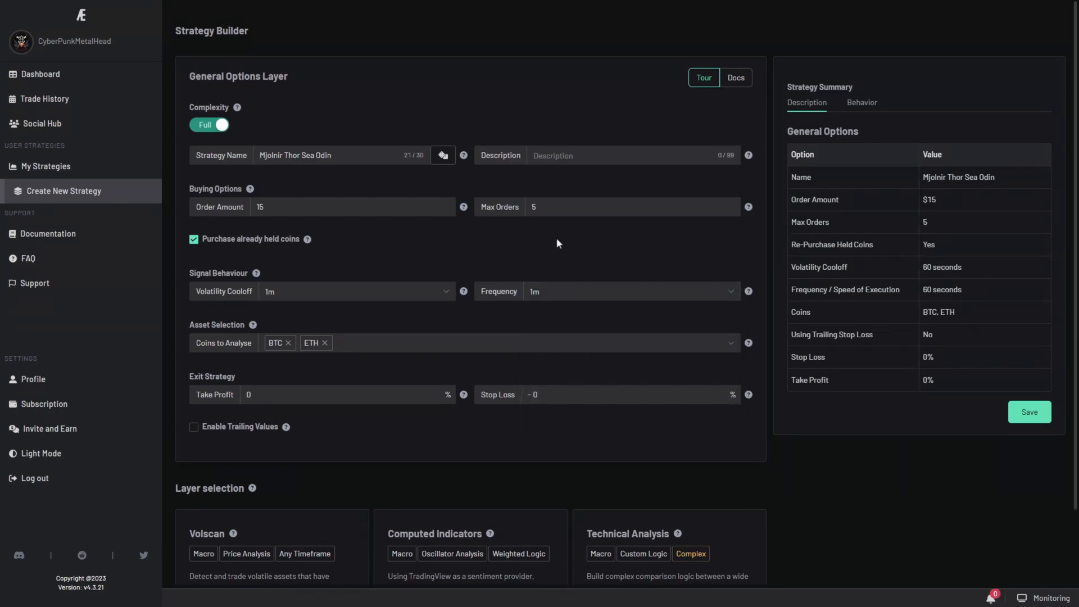
left_click(377, 347)
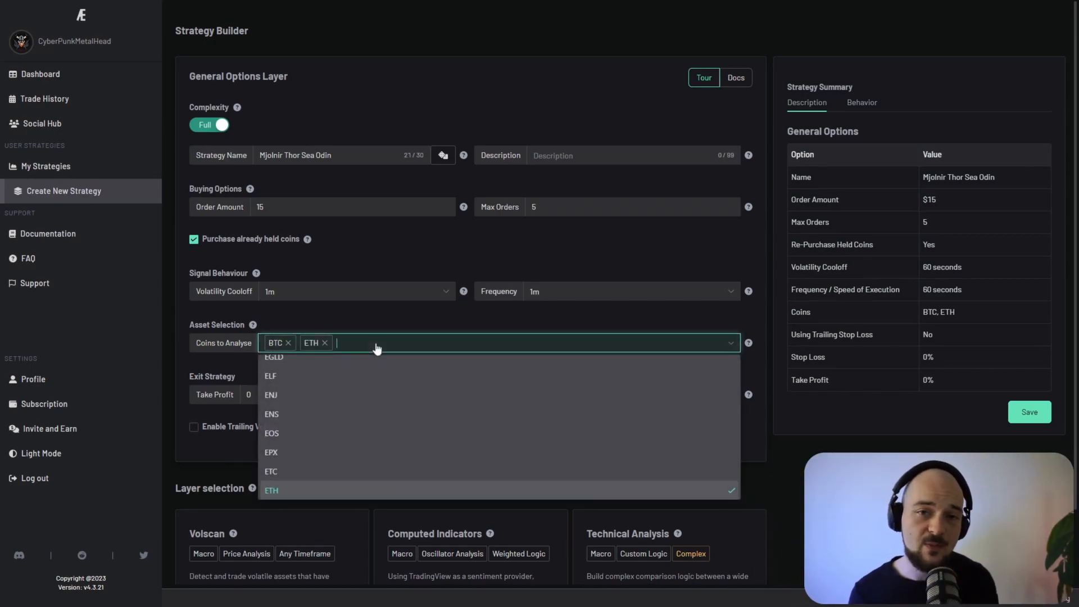
left_click(293, 375)
left_click(278, 413)
left_click(280, 436)
left_click(321, 452)
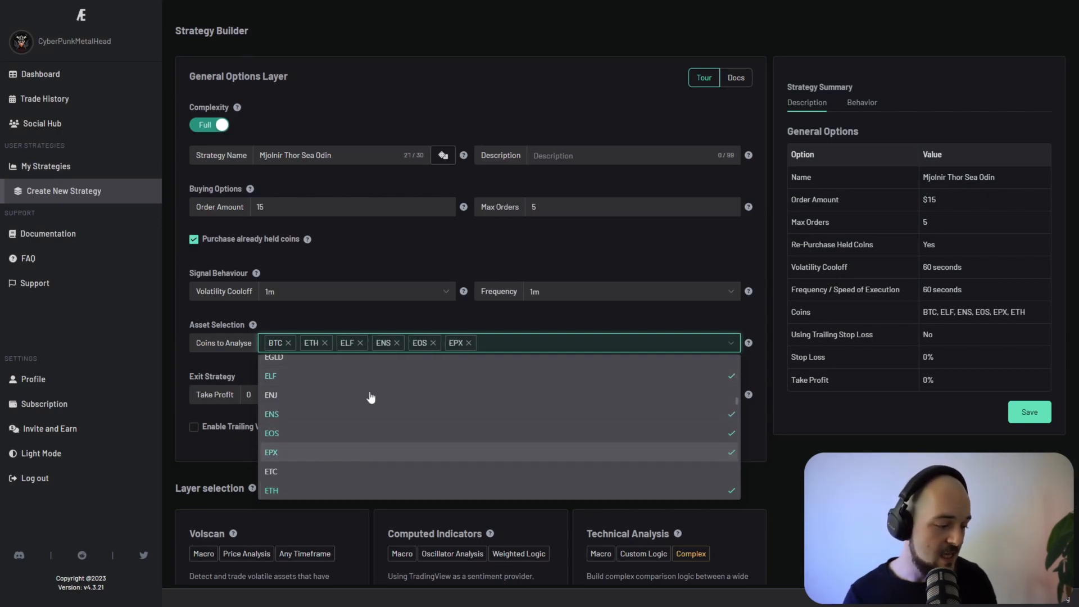
left_click(369, 396)
left_click(334, 376)
- Make AAVE, ACH, ADX and AGIX the only coins to analyse in the asset selection
scroll(349, 417, "down", 5)
left_click(351, 400)
left_click(357, 438)
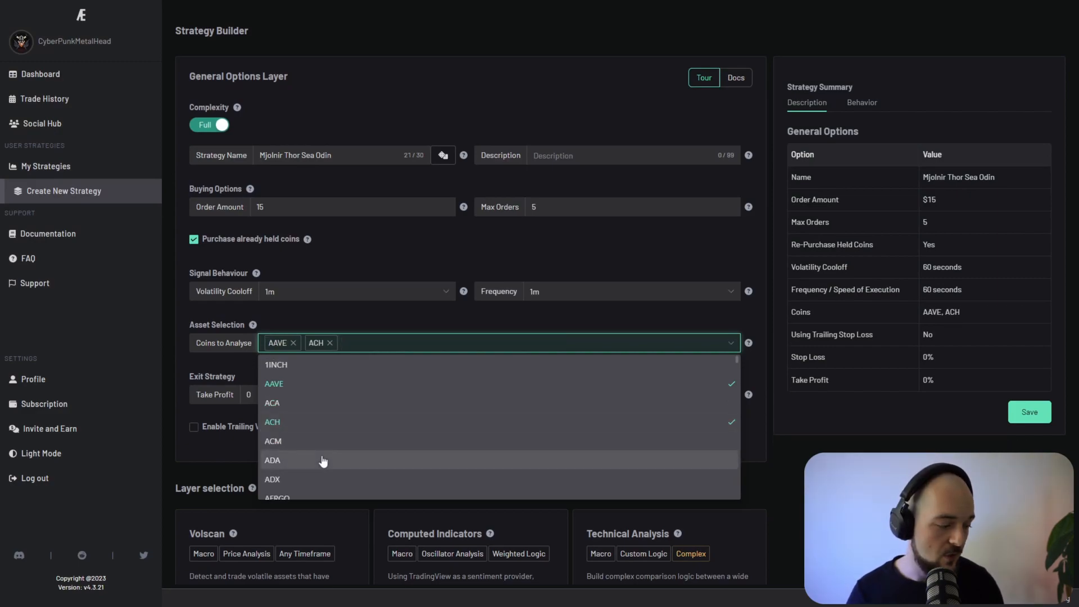
scroll(323, 450, "down", 1)
left_click(319, 425)
left_click(316, 462)
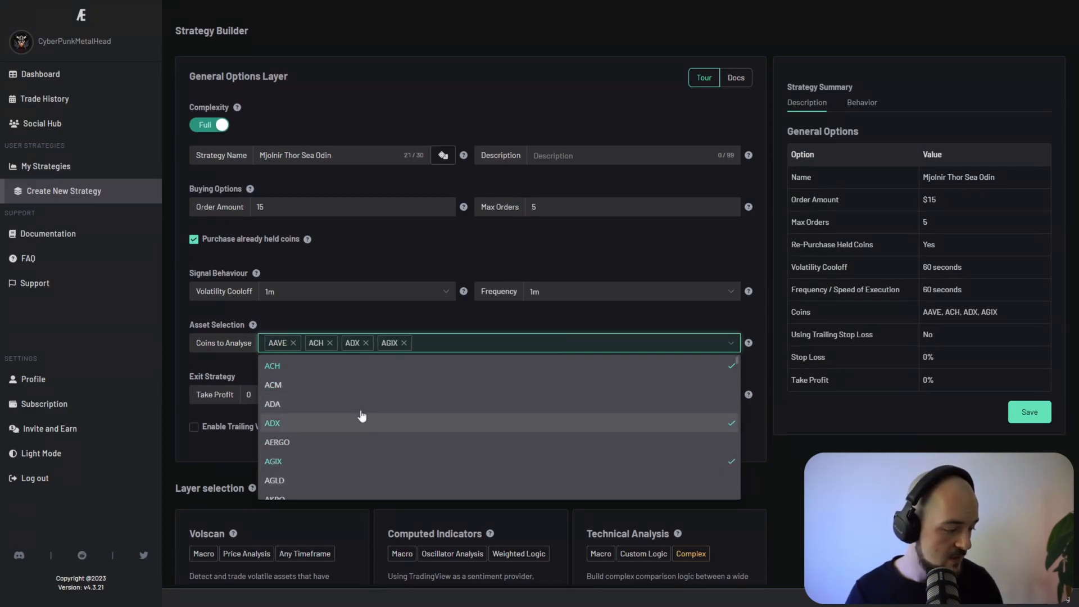
left_click(332, 319)
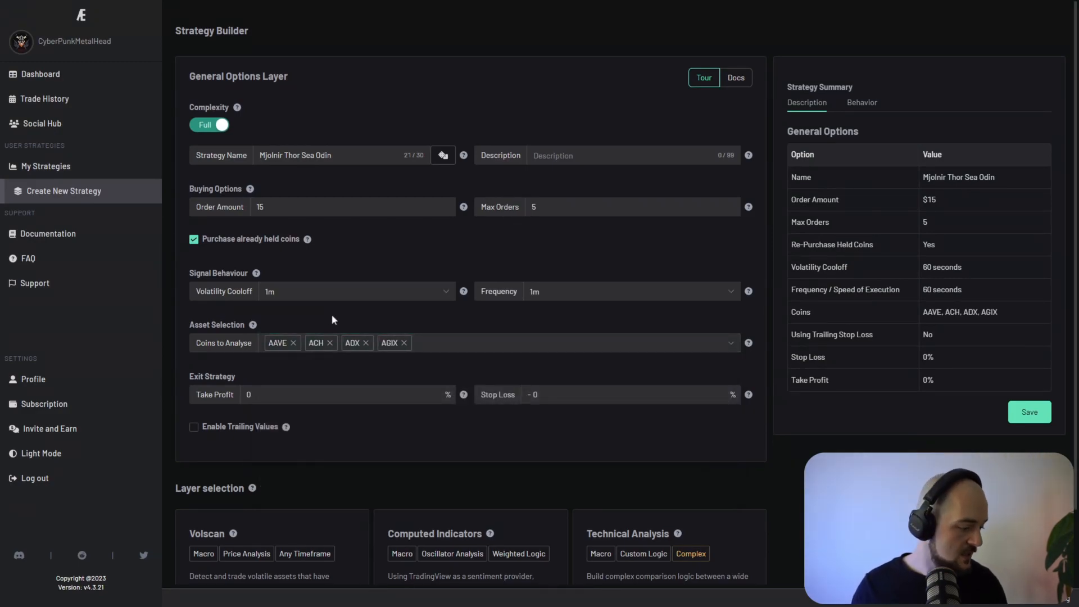
- Set the exit strategy's take profit to 3% and its stop loss to 7%
left_click(302, 398)
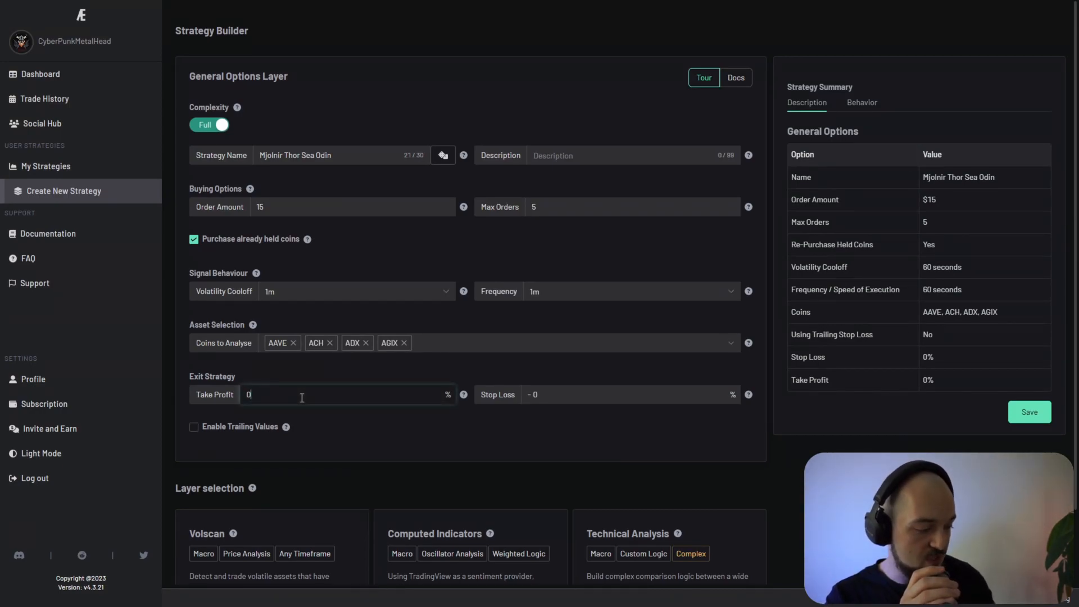
left_click(650, 398)
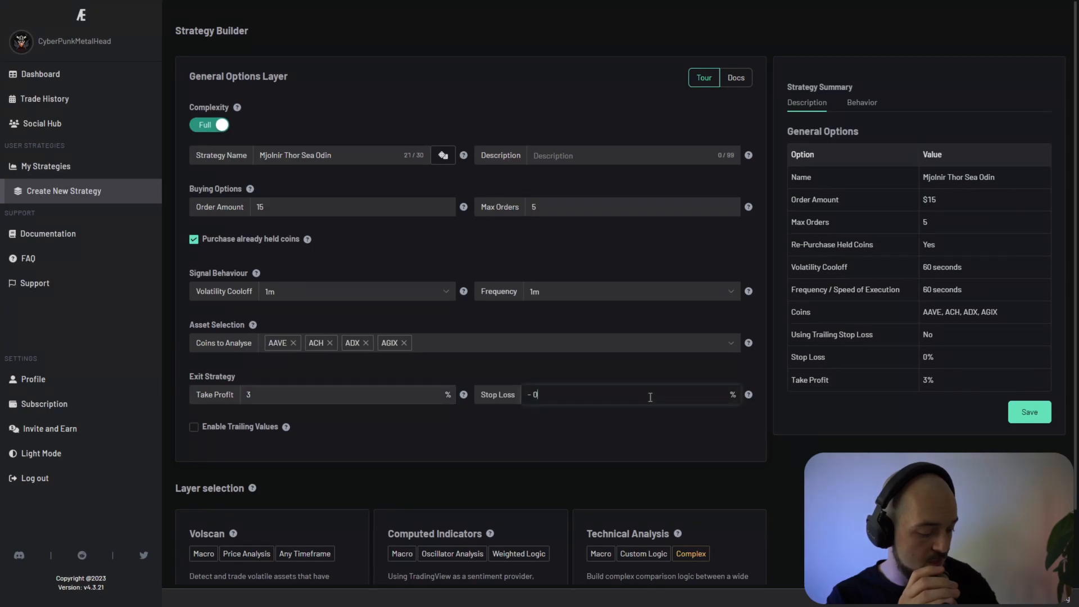
type("7")
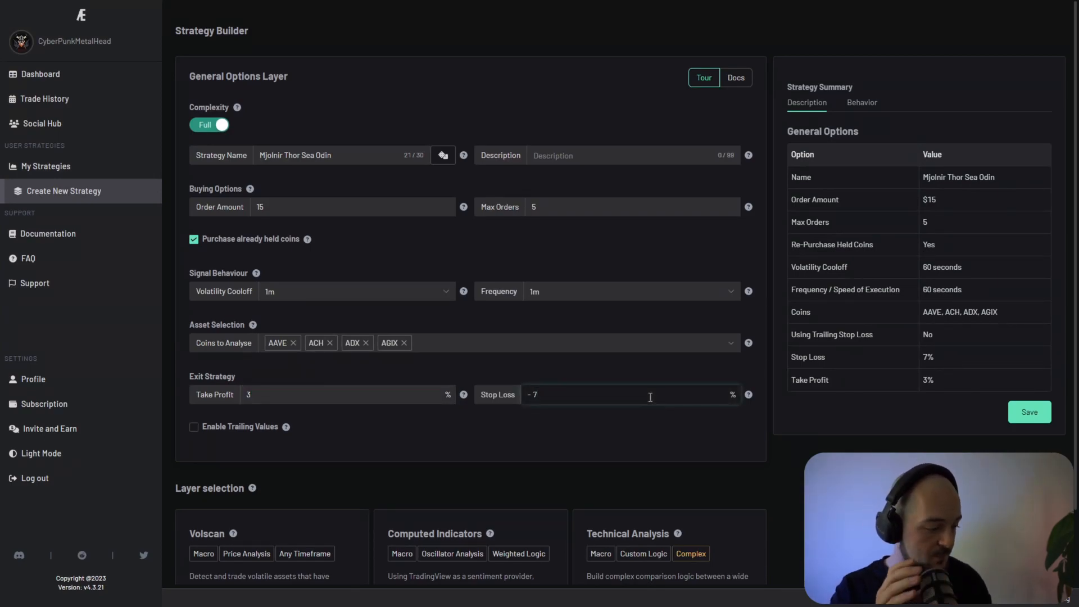
key("Tab")
- Add a Volscan layer with a price change of 5% and a volatility window of 30m, and save its settings
scroll(219, 550, "down", 2)
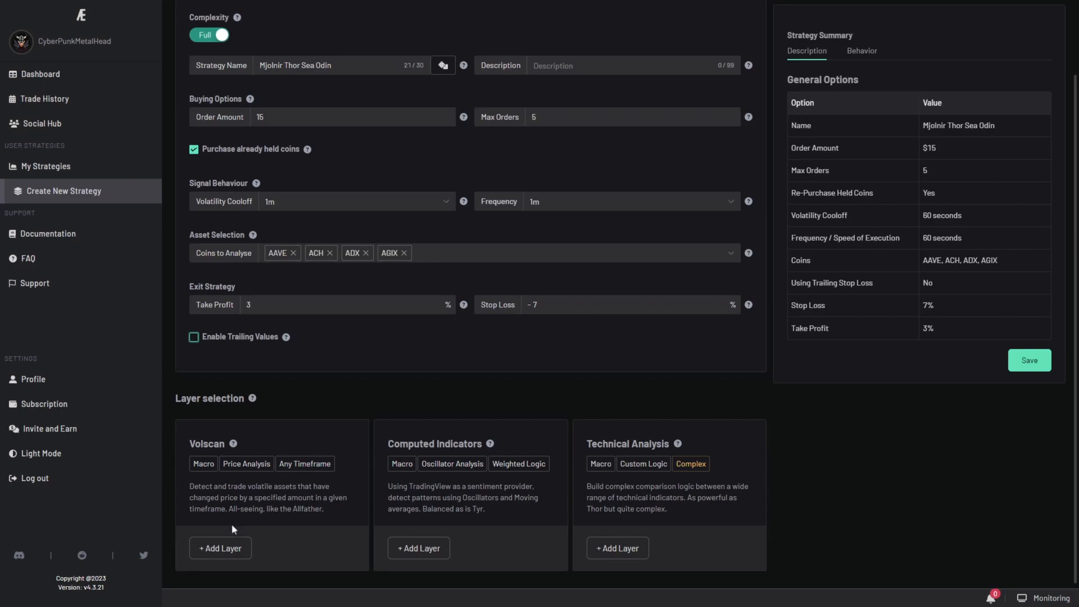
left_click(222, 547)
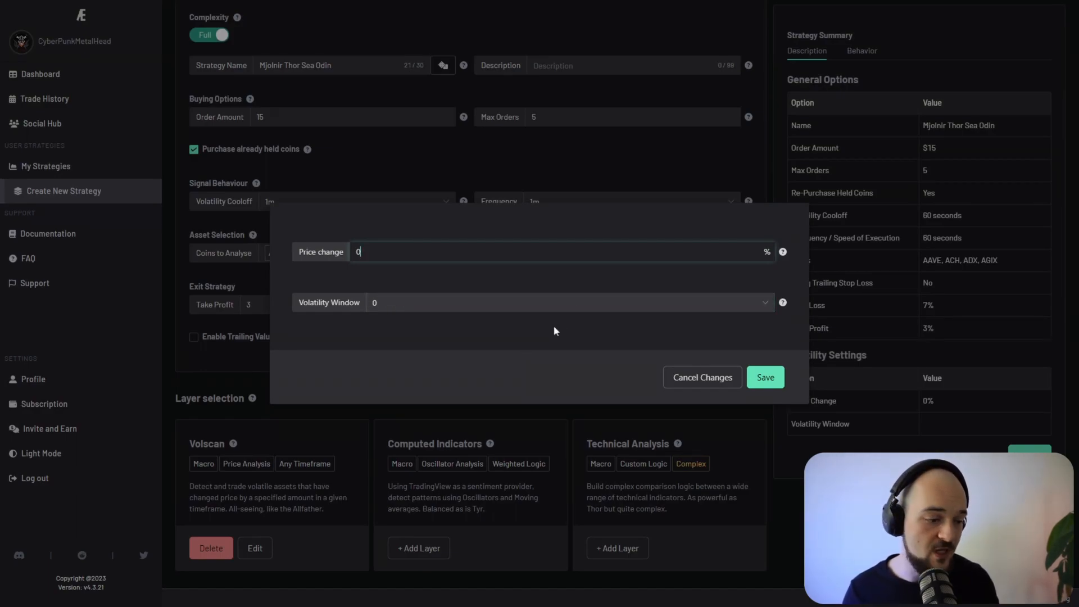
key("BackSpace")
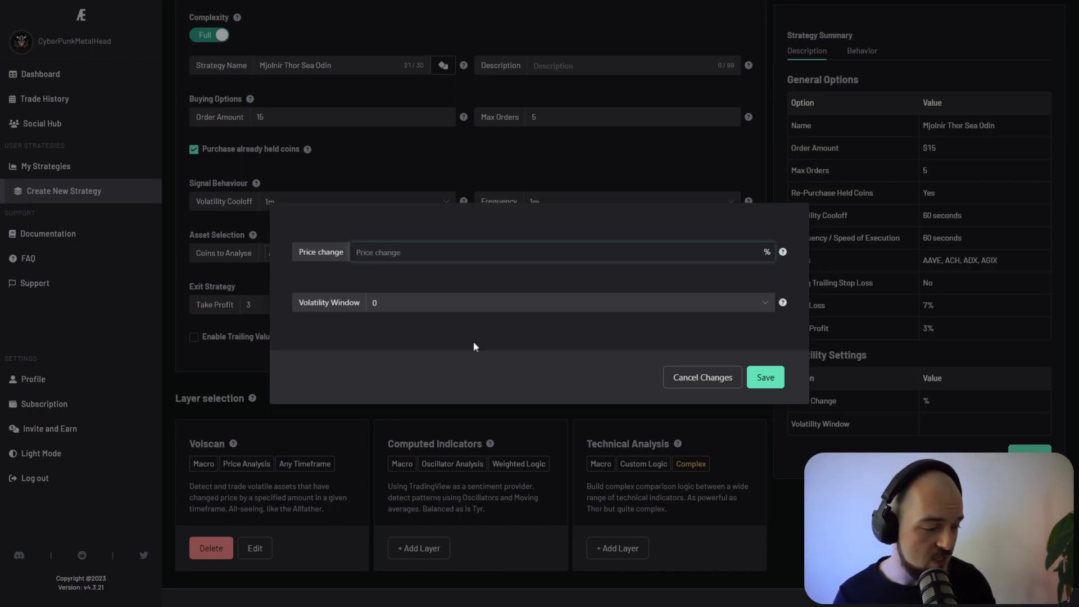
type("5")
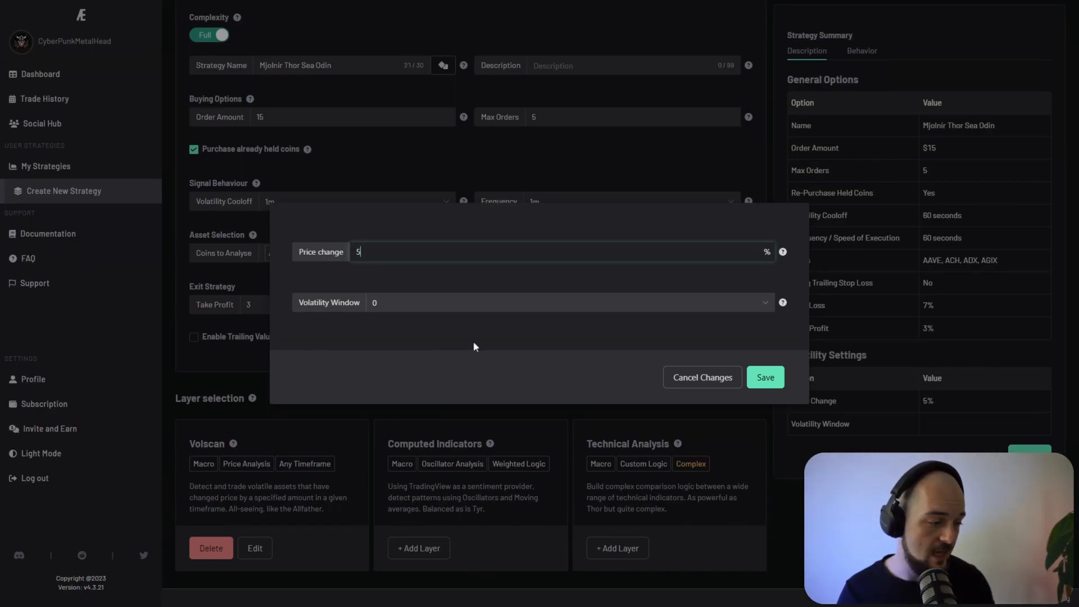
left_click(421, 303)
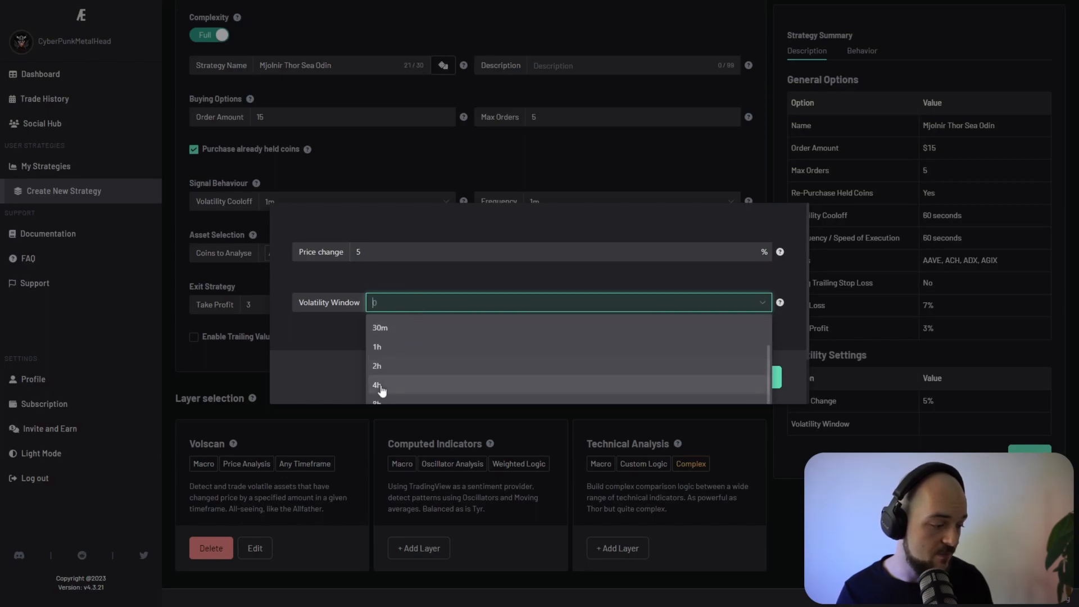
scroll(398, 374, "down", 3)
left_click(401, 335)
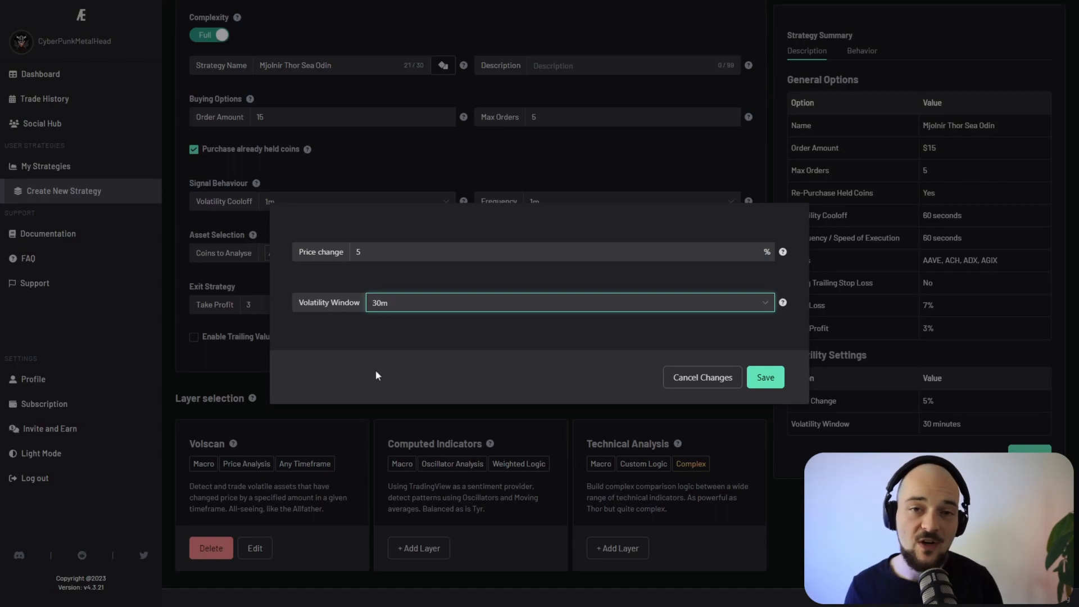
left_click(376, 372)
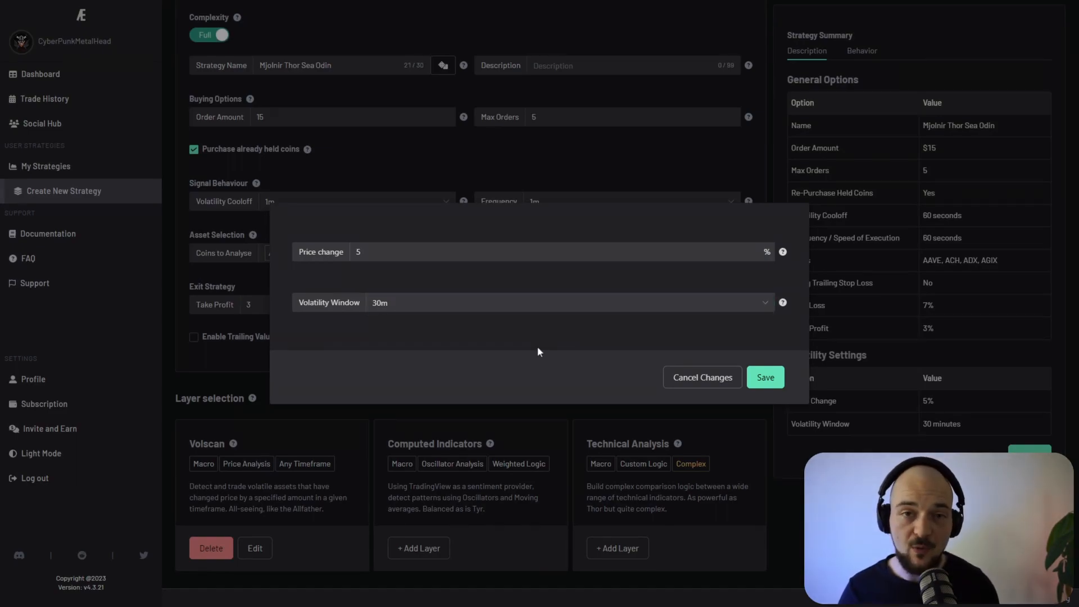
left_click(765, 377)
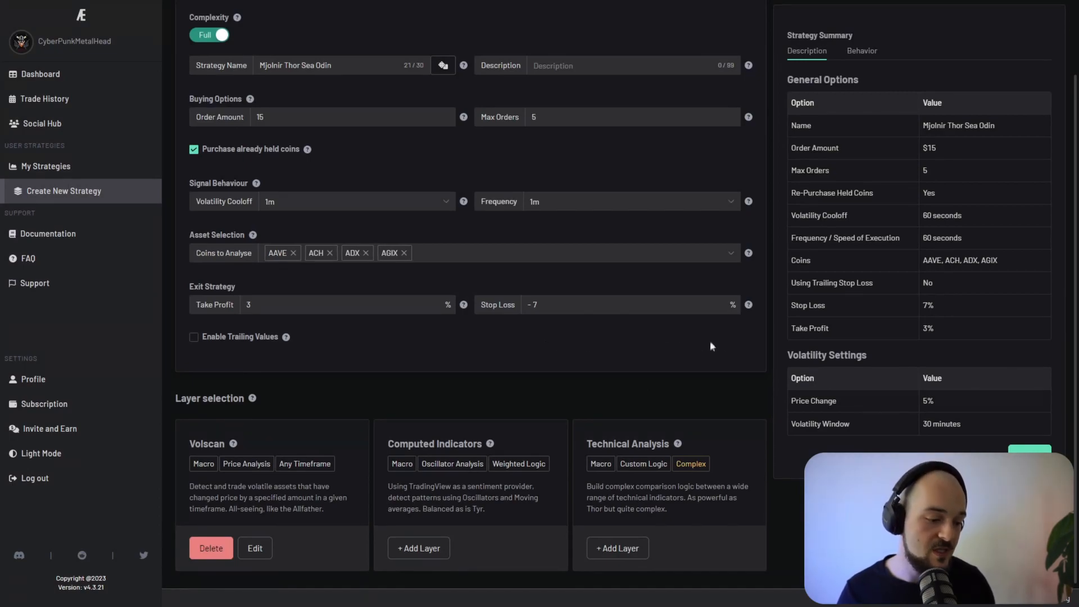
scroll(877, 239, "up", 2)
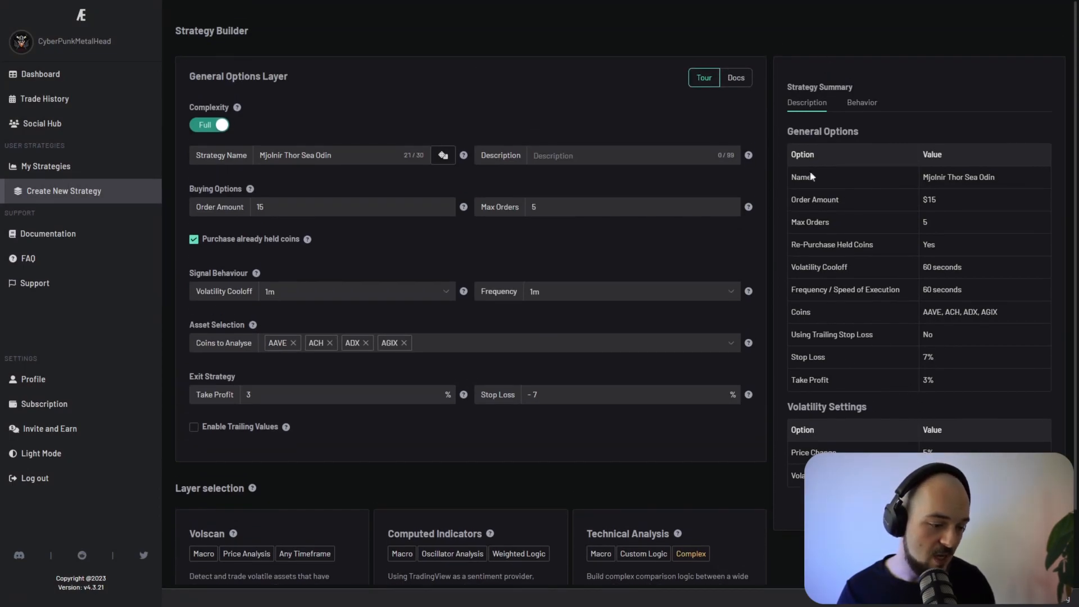
- Add a Computed Indicators layer with moving averages EMA5, EMA10 and EMA50, oscillators RSI and MACD, and a 30m candle interval
scroll(916, 264, "down", 2)
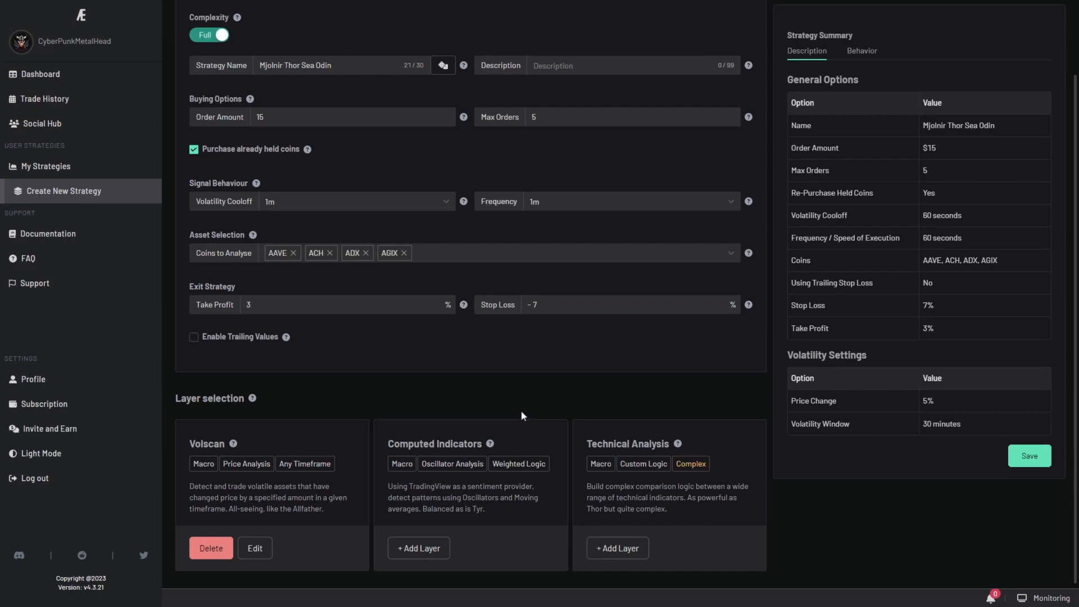
left_click(414, 551)
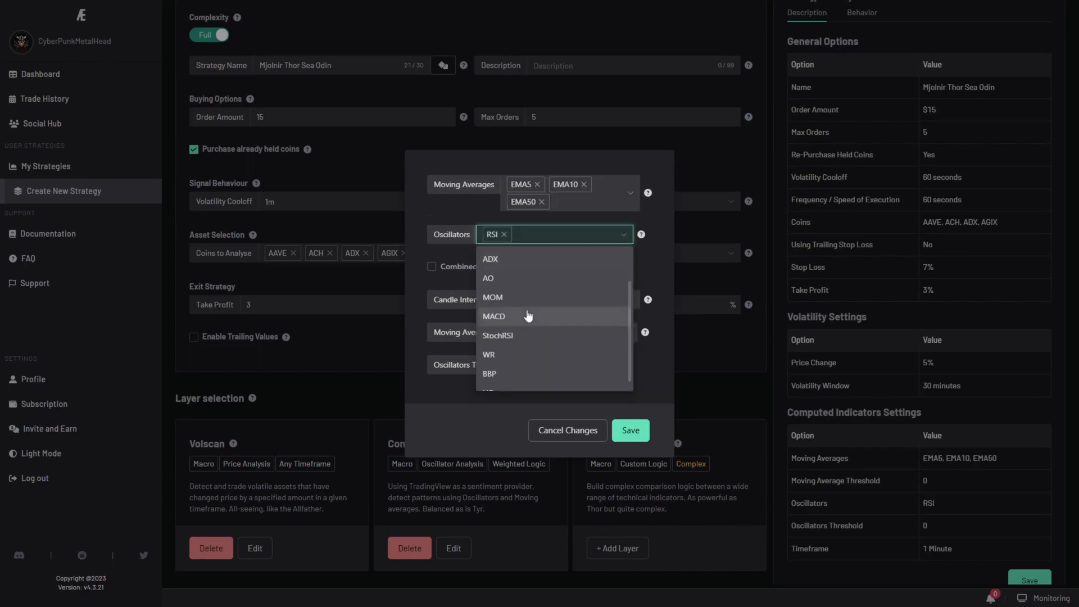
left_click(498, 318)
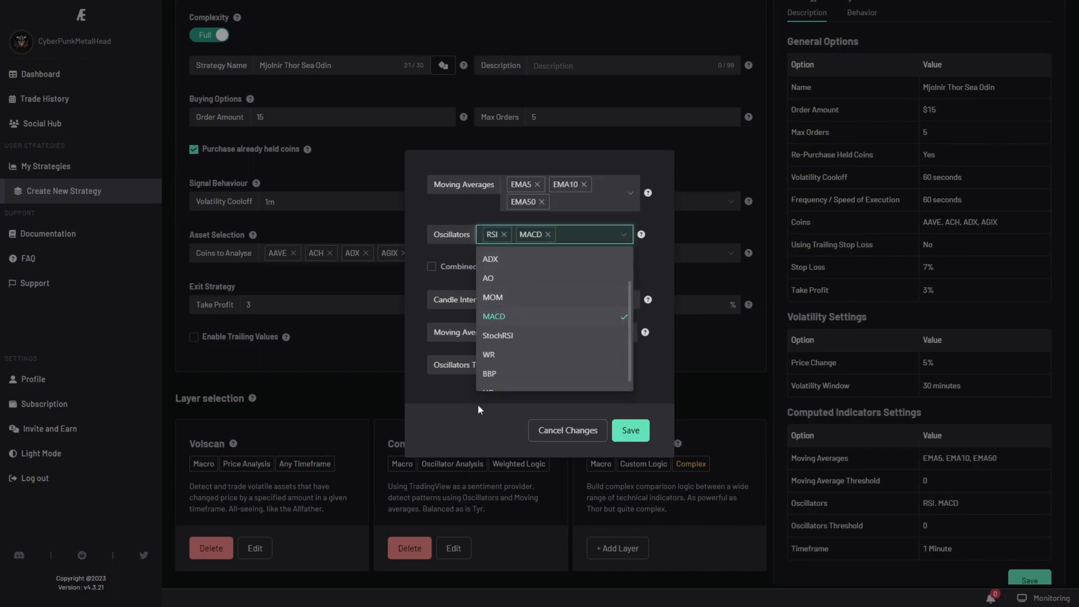
left_click(470, 429)
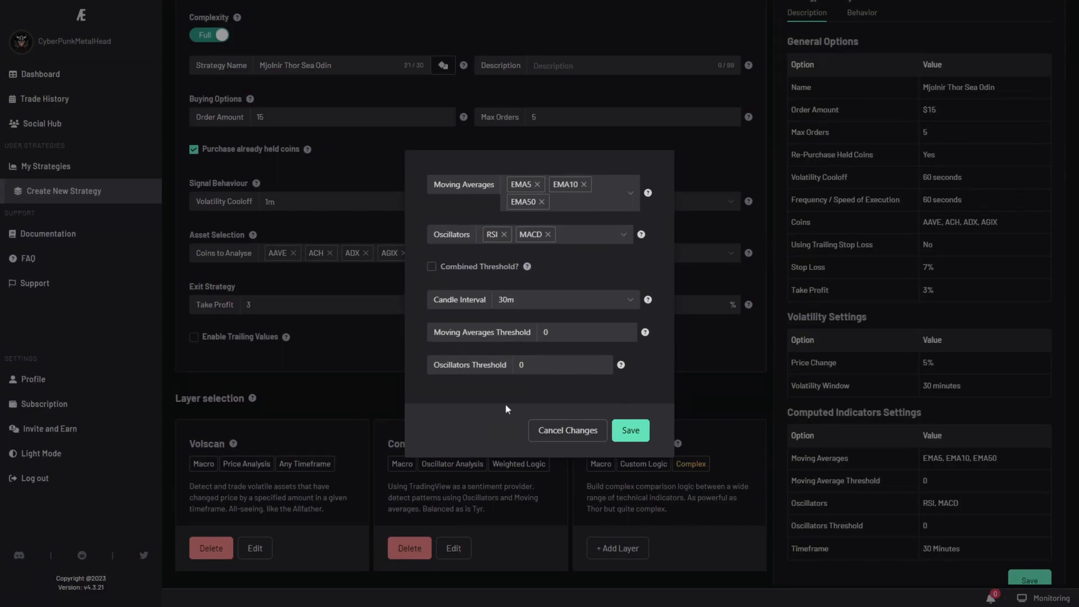
- Set the moving averages threshold to 3 and the oscillators threshold to 2, and save the Computed Indicators layer
left_click(579, 331)
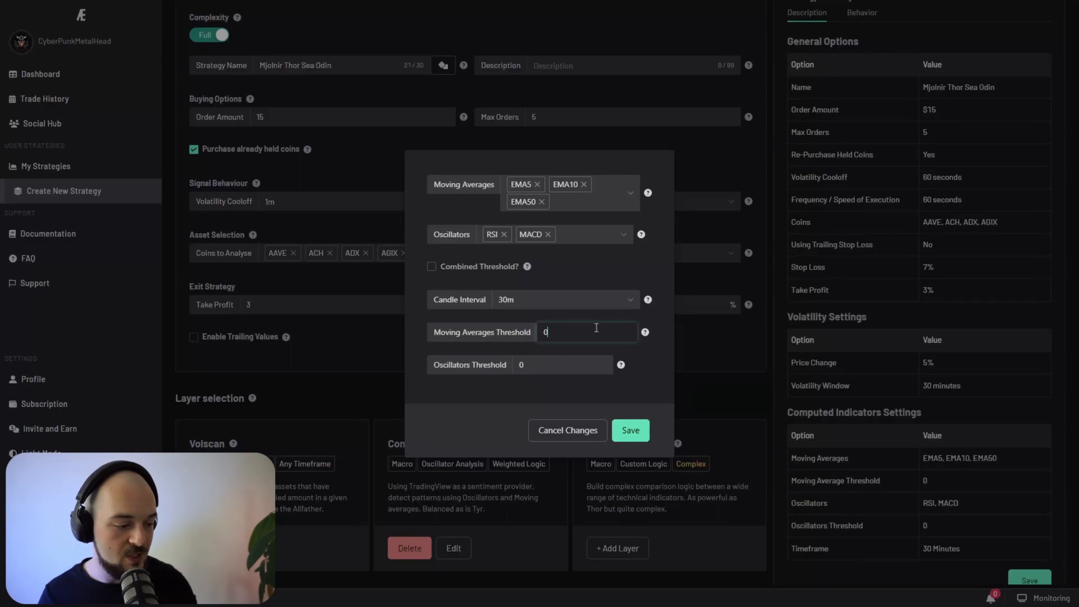
key("BackSpace")
type("3")
left_click(468, 397)
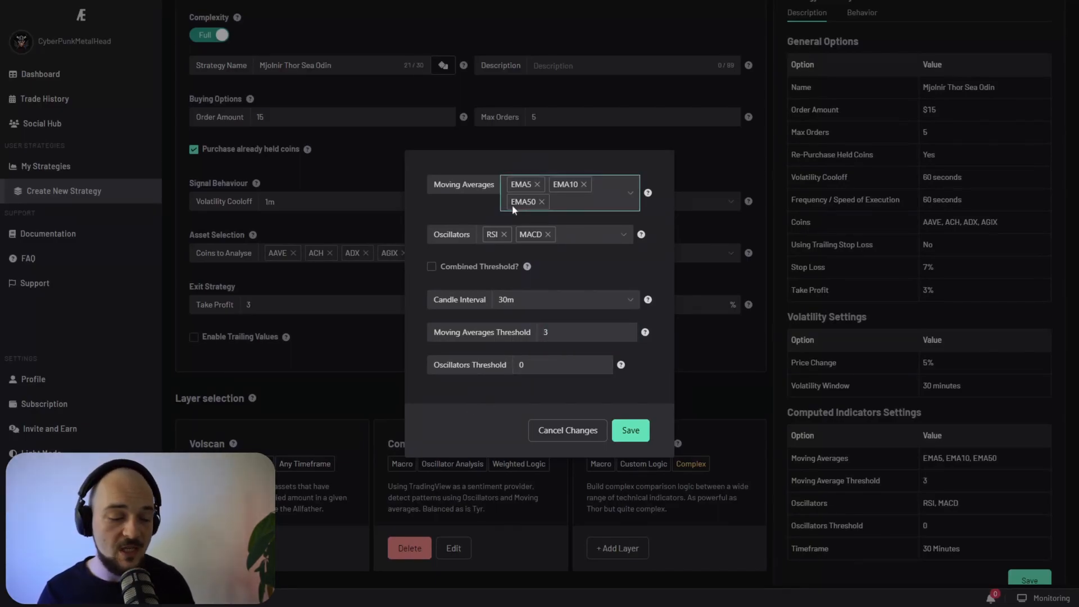
double_click(535, 368)
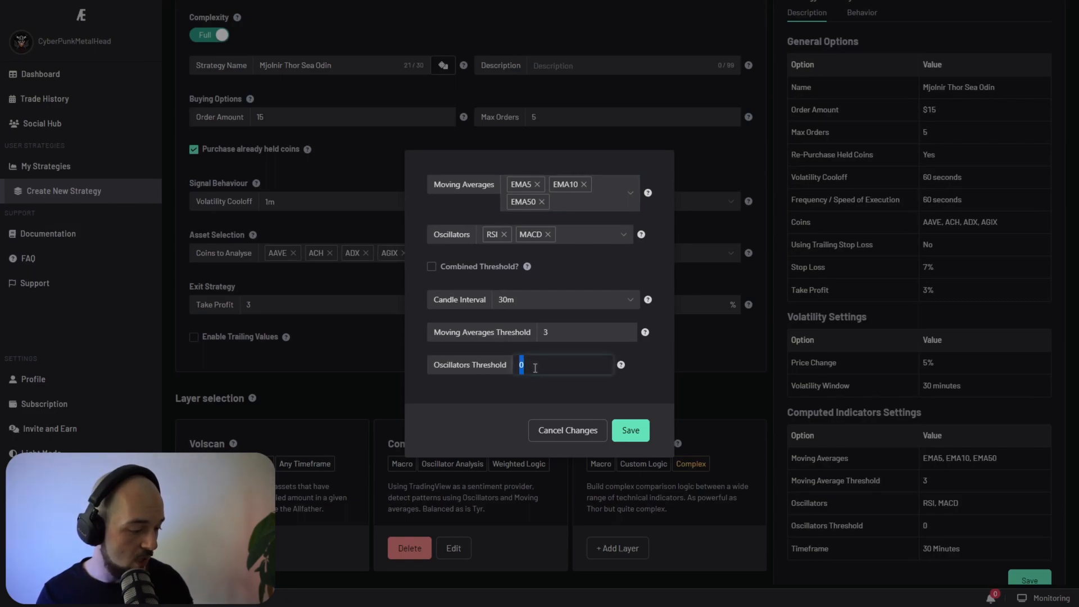
left_click(465, 420)
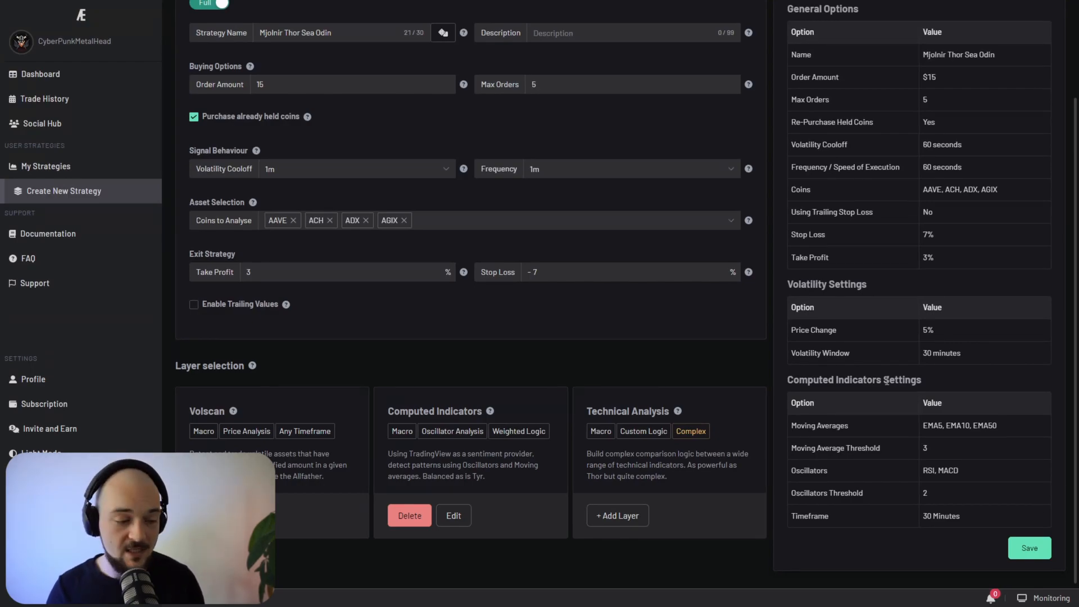
- Add a Technical Analysis layer and give it a condition based on the Slow Stochastic Relative Strength Index (Slow STOCH RSI)
left_click(621, 515)
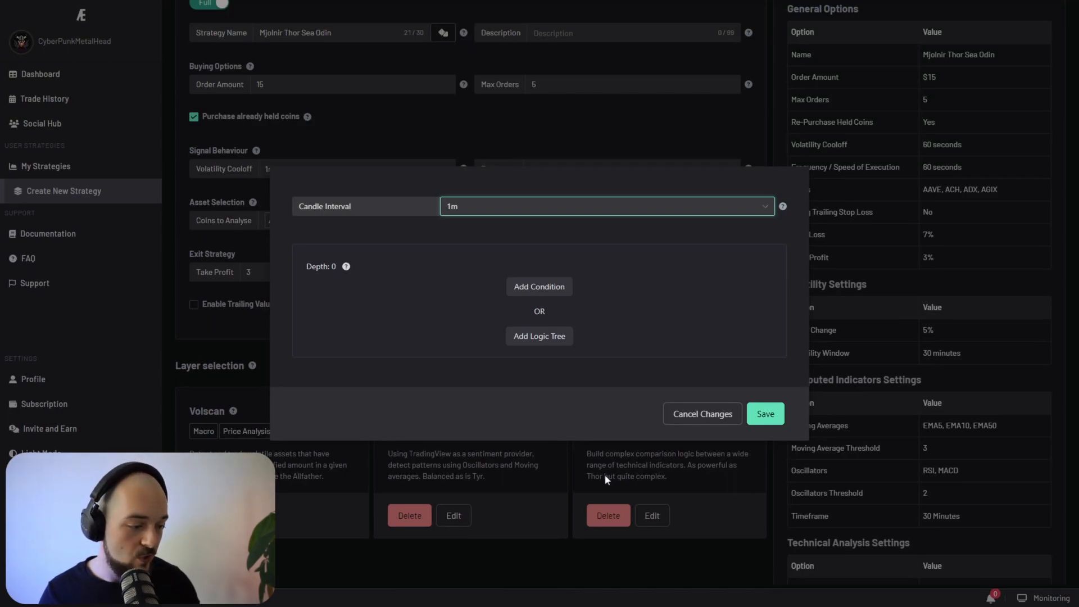
left_click(560, 292)
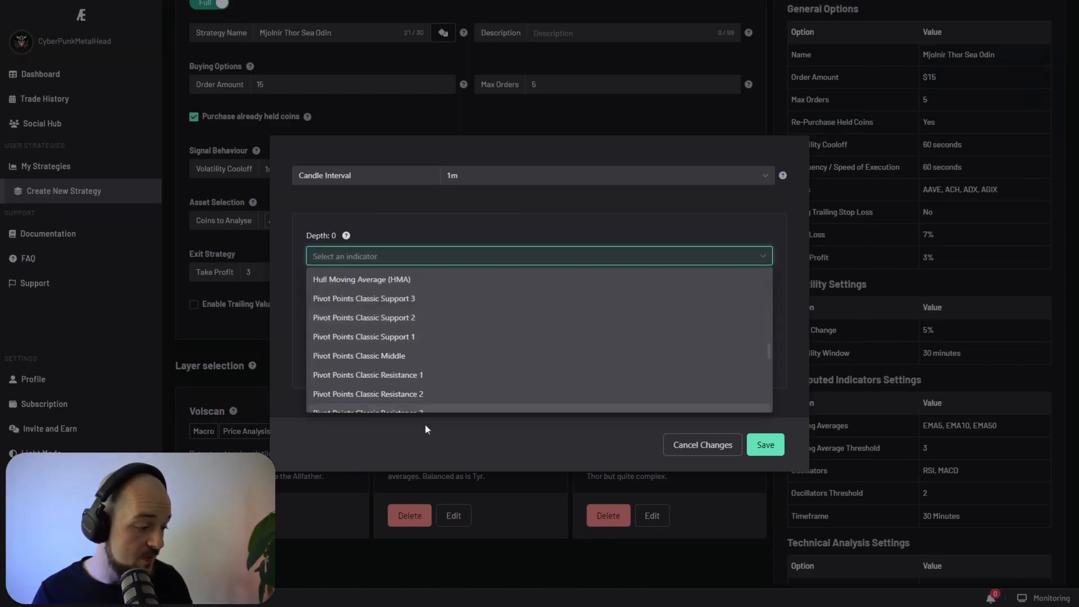
left_click(426, 425)
left_click(477, 260)
scroll(449, 341, "down", 3)
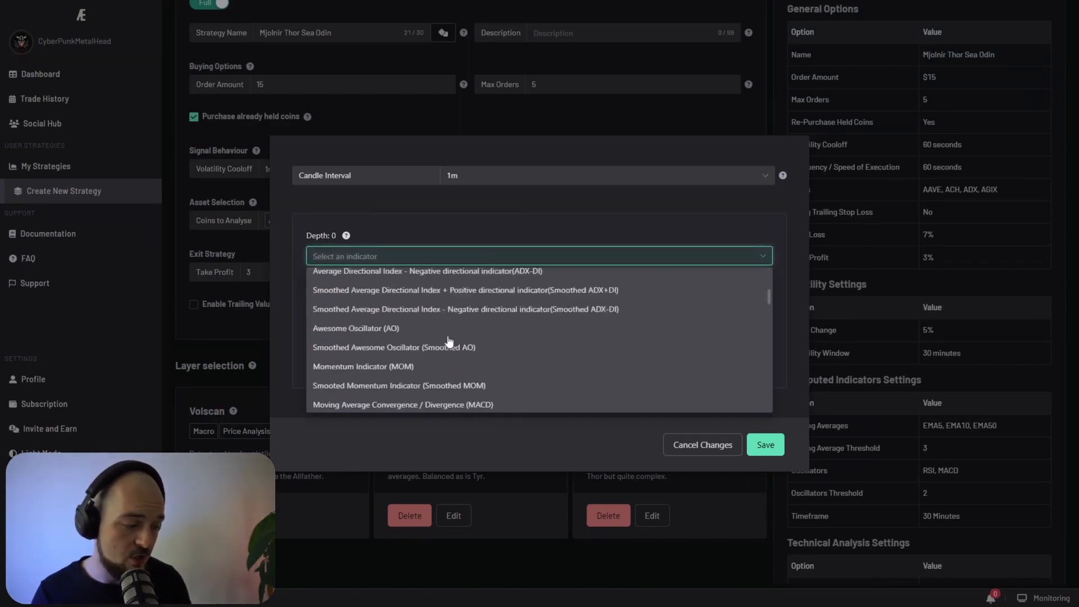
scroll(449, 341, "down", 10)
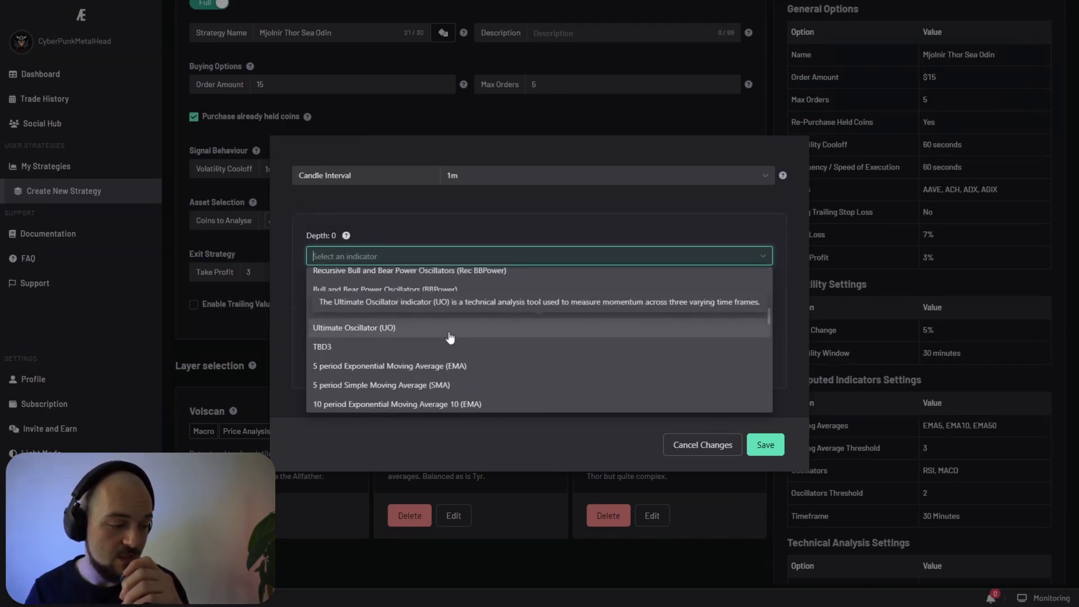
scroll(450, 338, "down", 3)
scroll(450, 338, "down", 6)
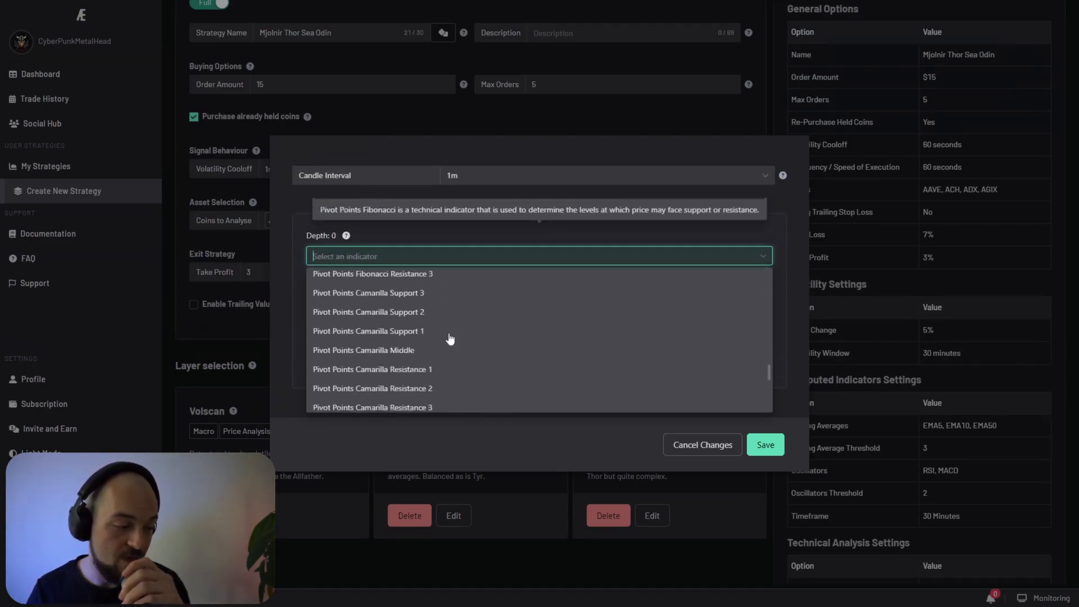
scroll(450, 338, "down", 5)
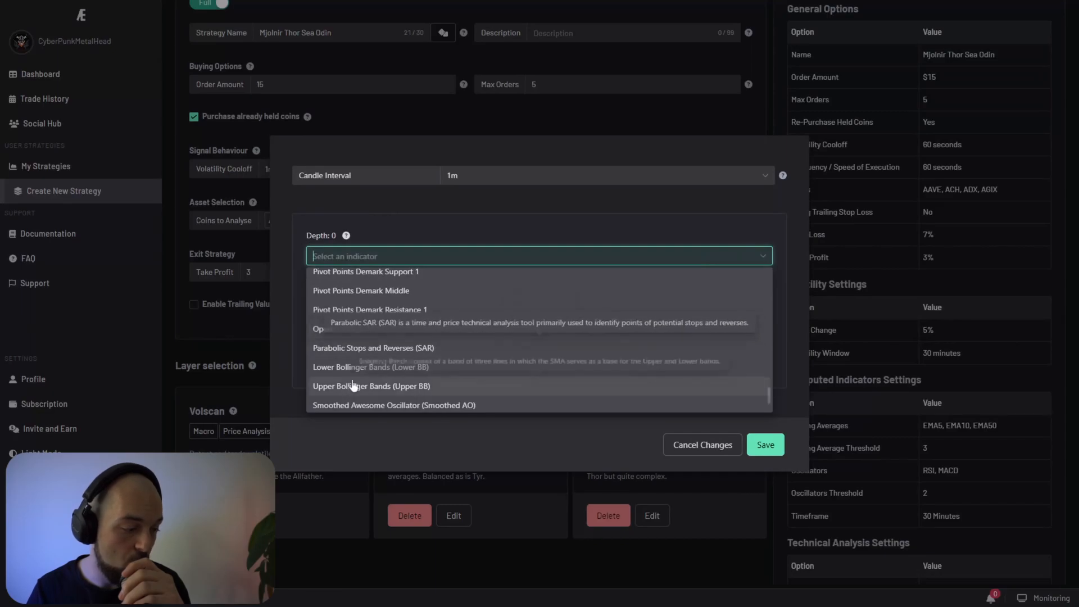
scroll(353, 385, "down", 2)
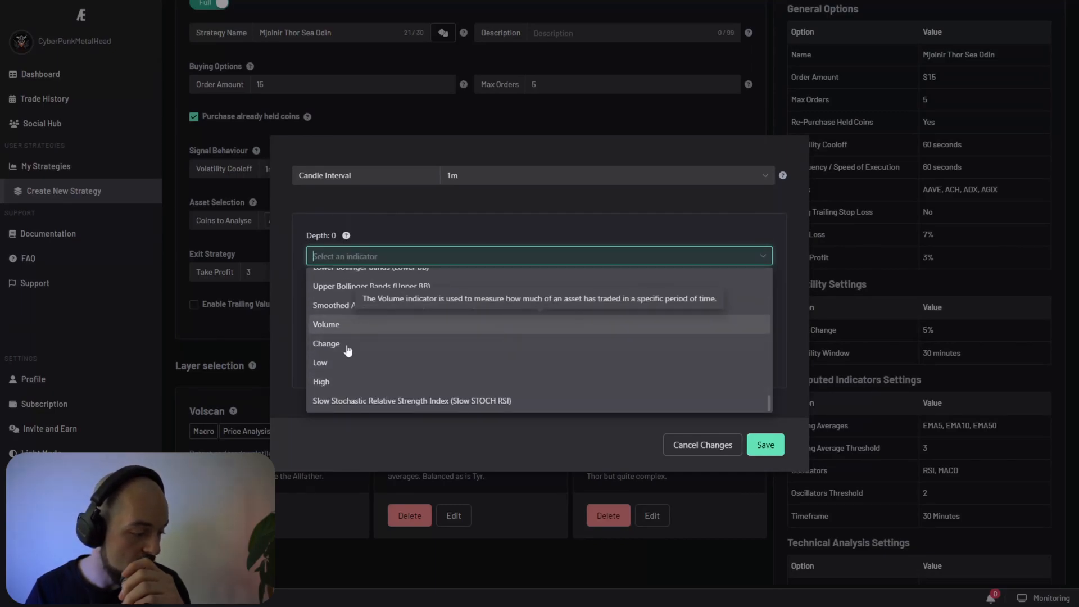
left_click(382, 400)
- Make the condition compare the Slow STOCH RSI as Equal to the Momentum Indicator (MOM)
left_click(393, 336)
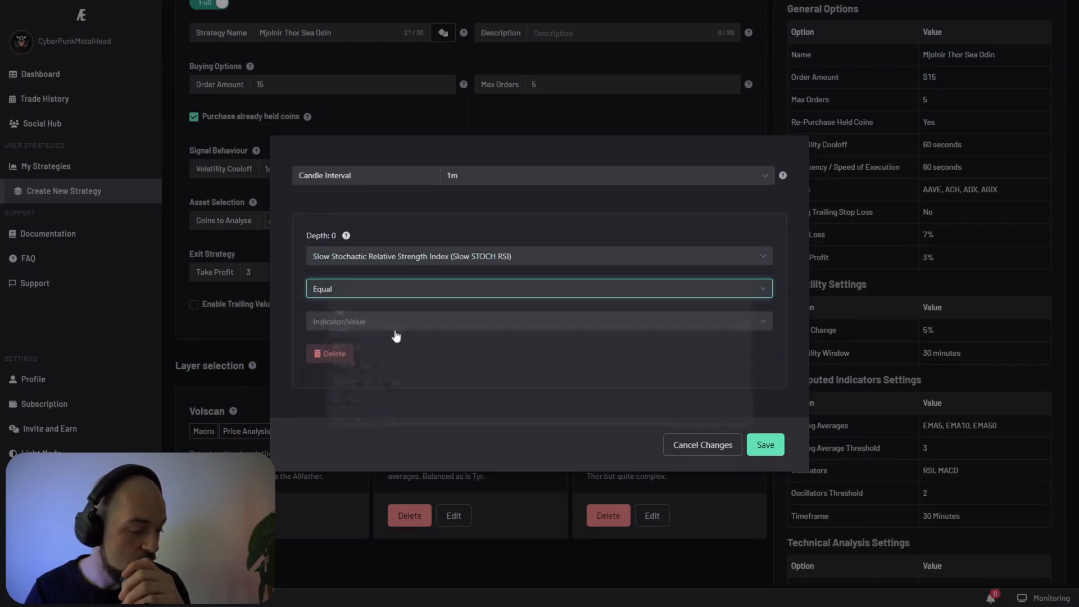
left_click(396, 325)
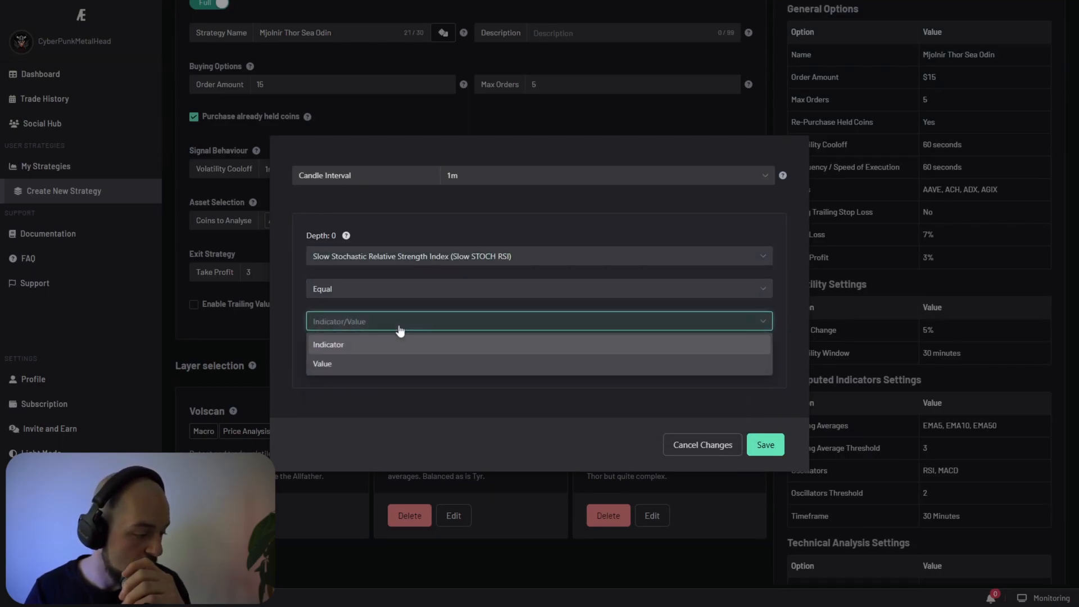
left_click(390, 344)
left_click(390, 321)
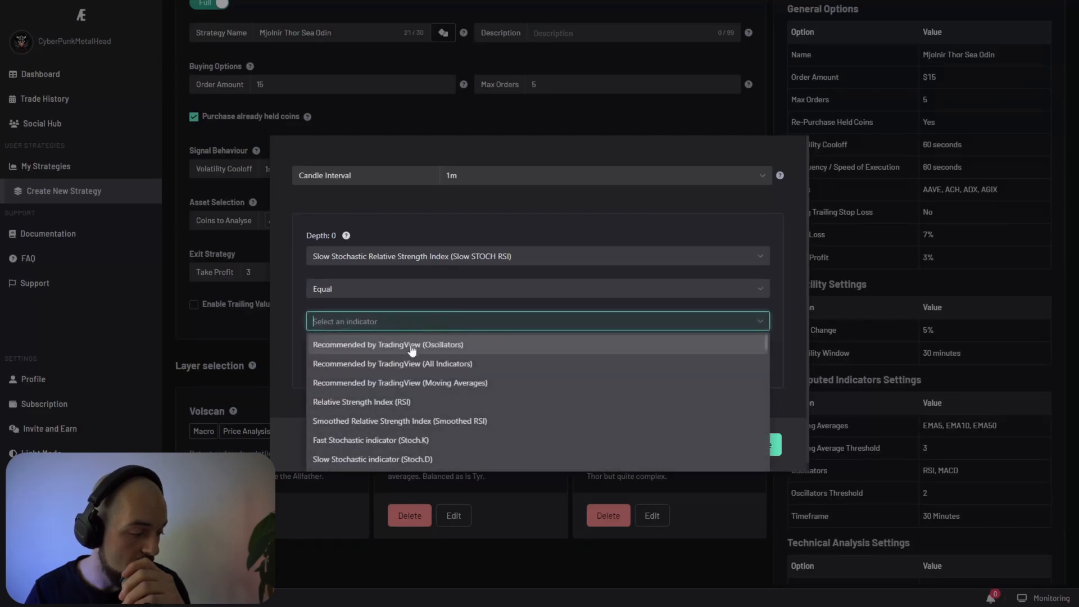
scroll(389, 382, "down", 3)
left_click(393, 286)
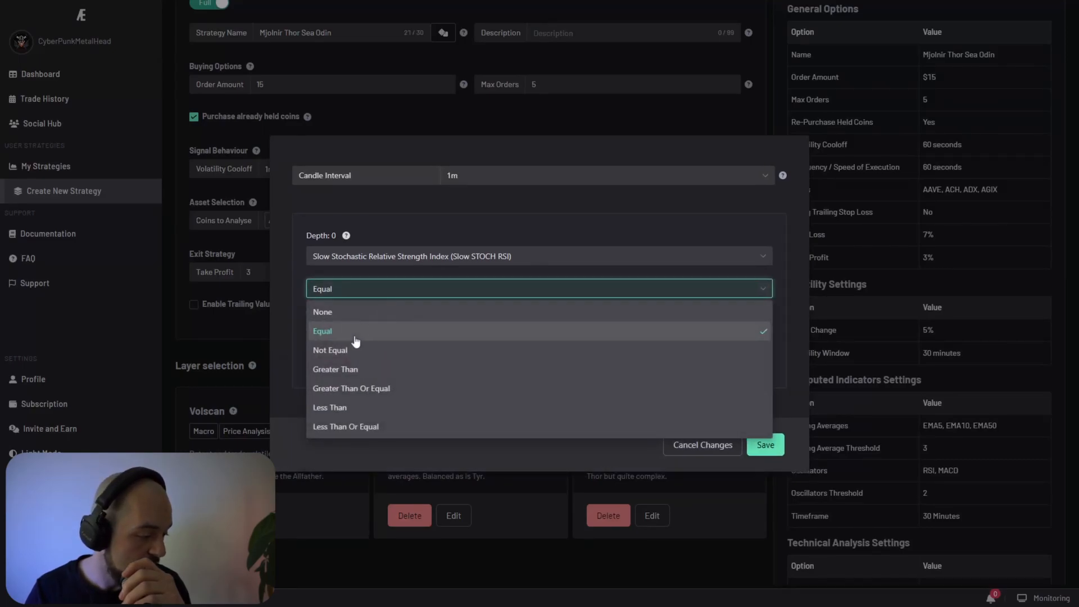
left_click(340, 331)
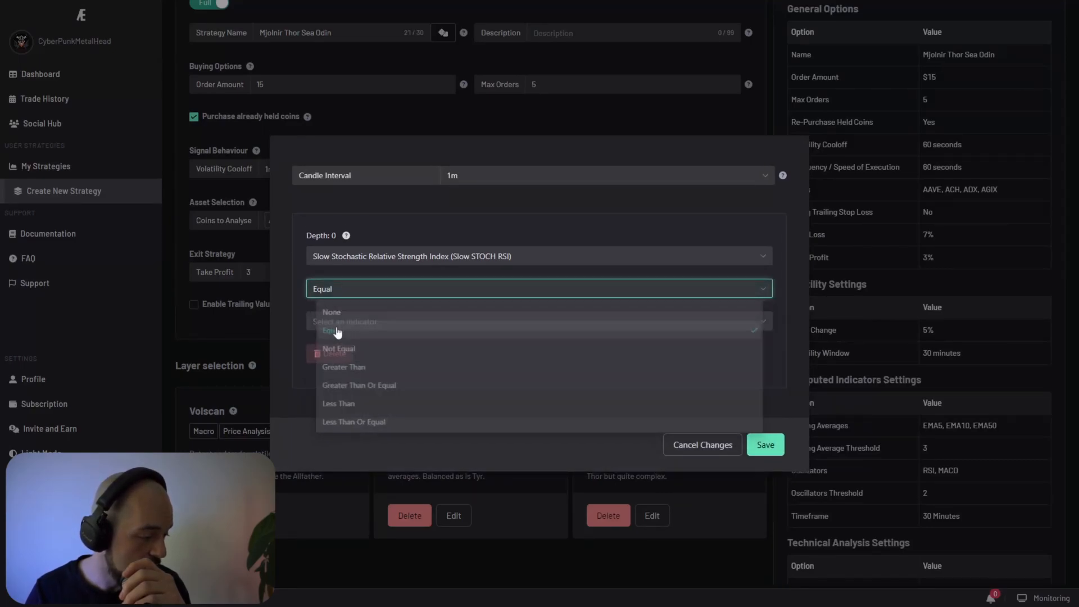
left_click(354, 321)
scroll(371, 401, "down", 3)
left_click(371, 404)
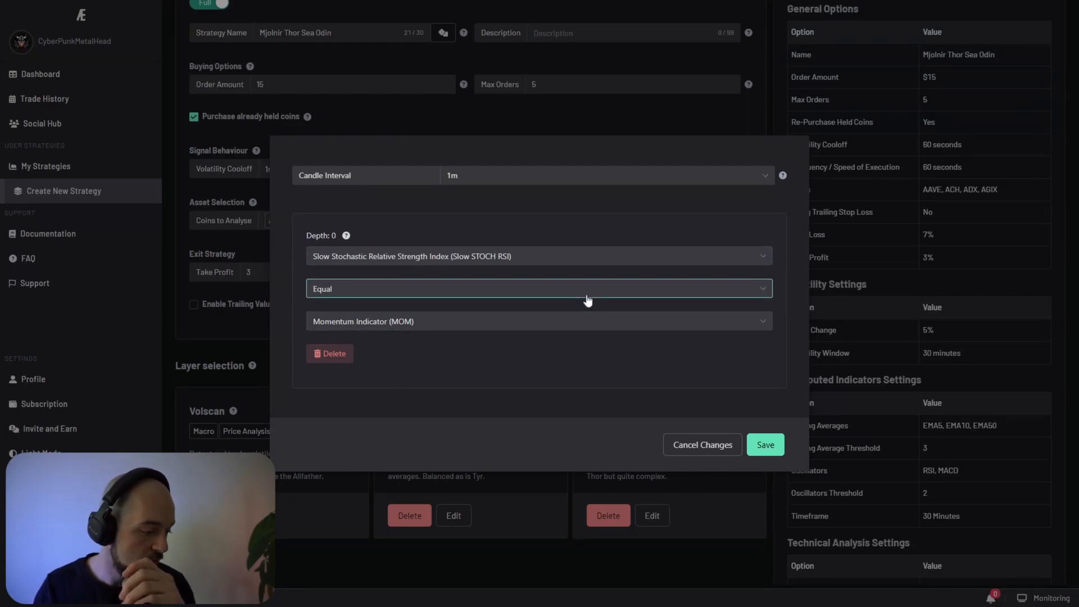
- Delete the condition and discard the Technical Analysis layer
left_click(337, 353)
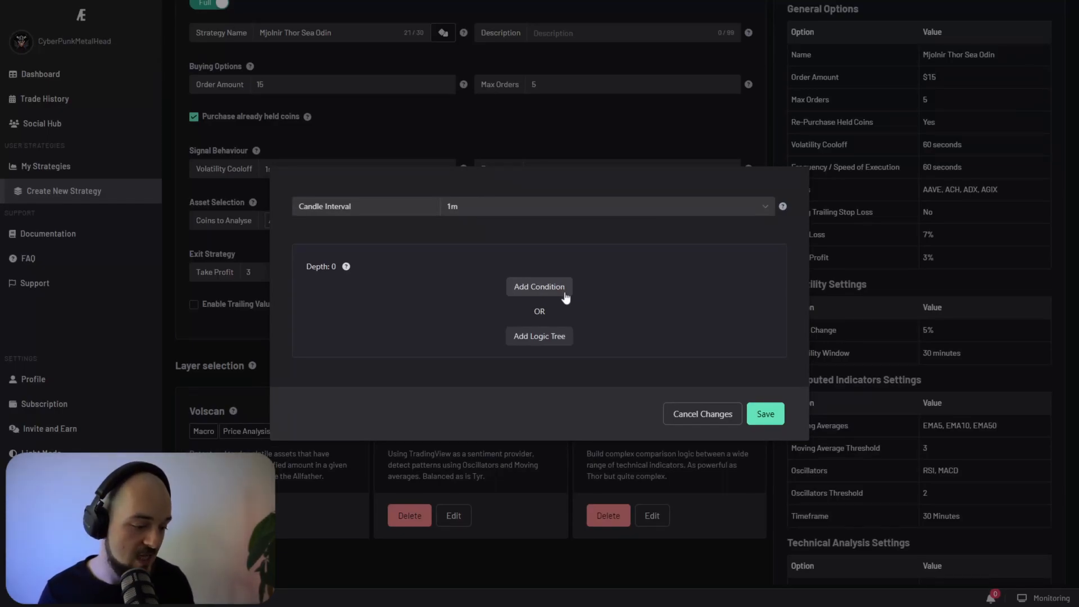
left_click(685, 412)
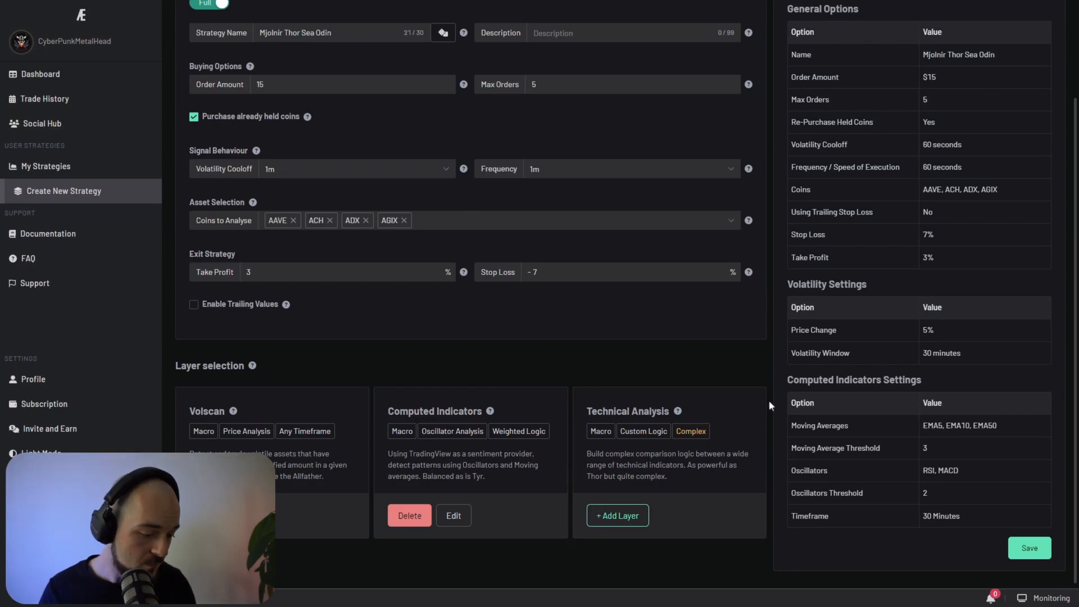
- Review the strategy summary's behavior text, including the buy signal rules for moving averages, oscillators and price change
scroll(769, 400, "up", 2)
scroll(818, 449, "down", 2)
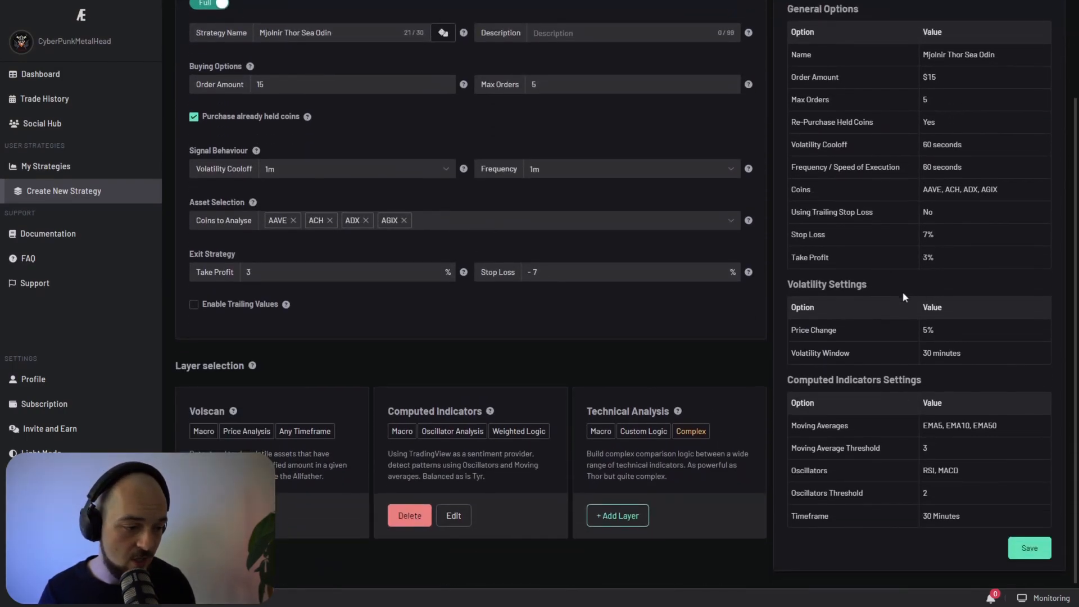
scroll(902, 291, "up", 2)
left_click(861, 102)
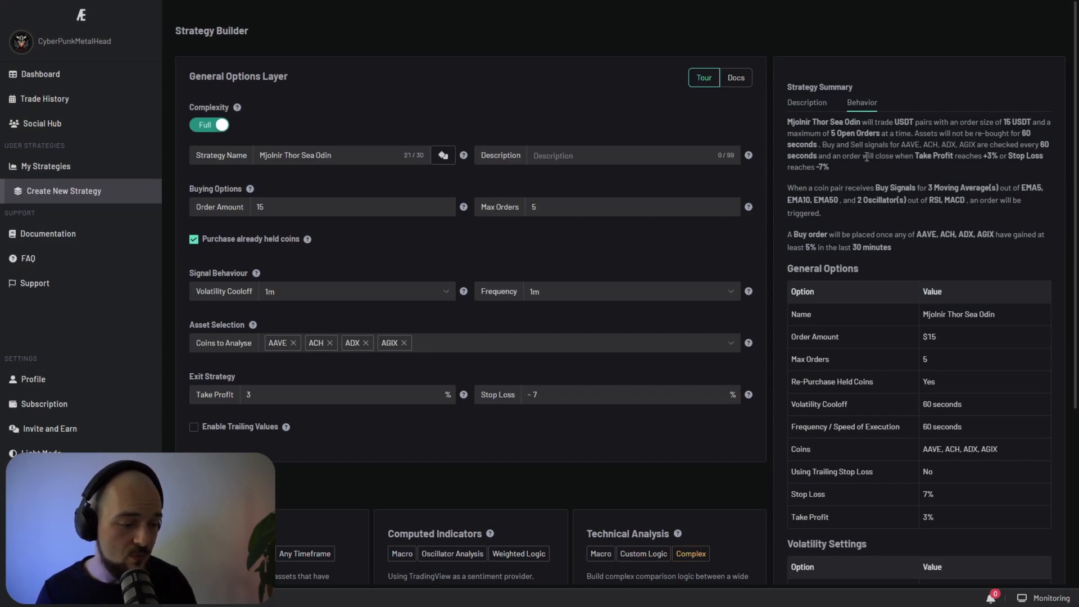
left_click_drag(928, 187, 978, 184)
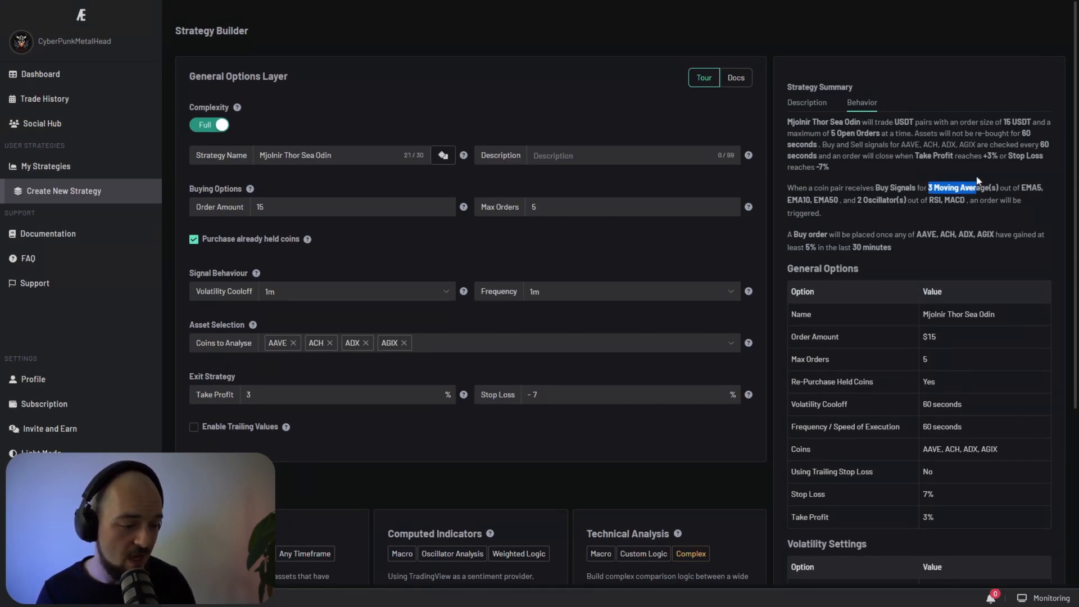
left_click(979, 184)
left_click_drag(859, 201, 912, 190)
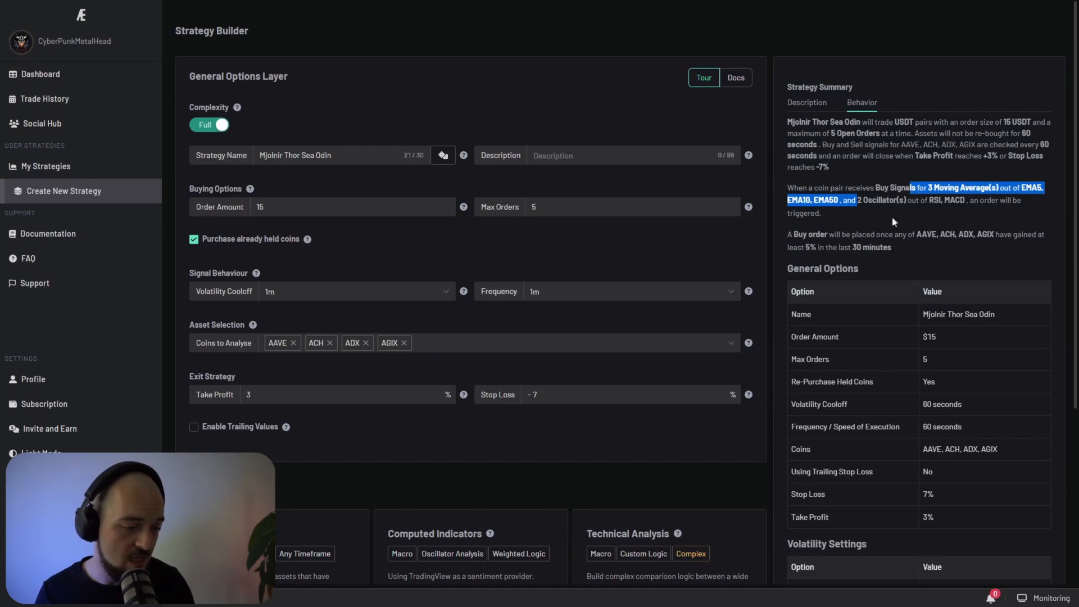
left_click(832, 248)
left_click_drag(919, 233, 788, 235)
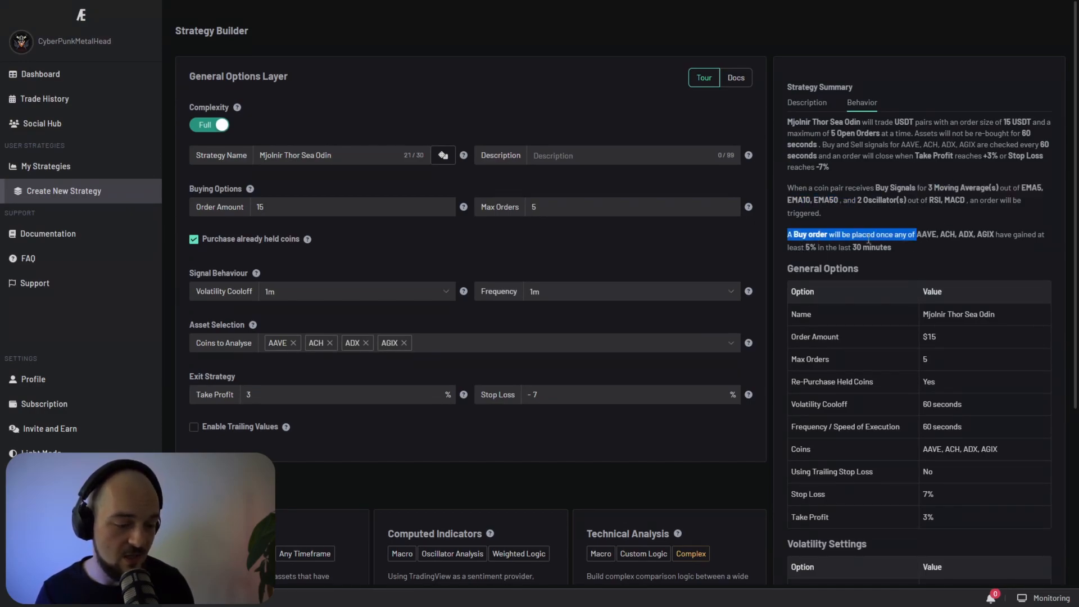
left_click(891, 247)
scroll(906, 223, "down", 5)
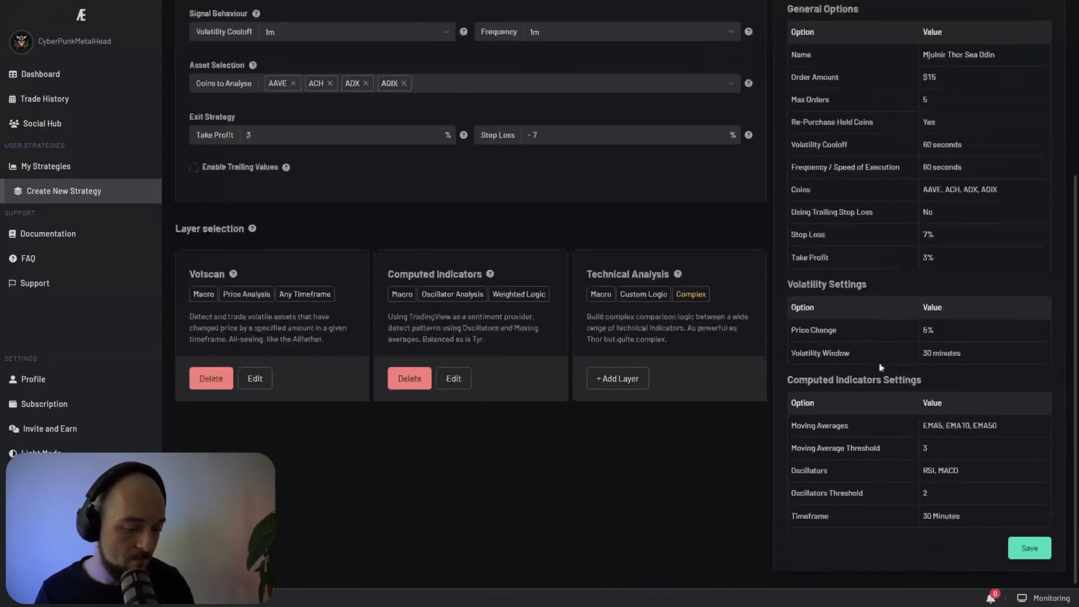
- Save the new strategy and set the notifications of Mjolnir Thor Sea Odin to Loud
left_click(1030, 545)
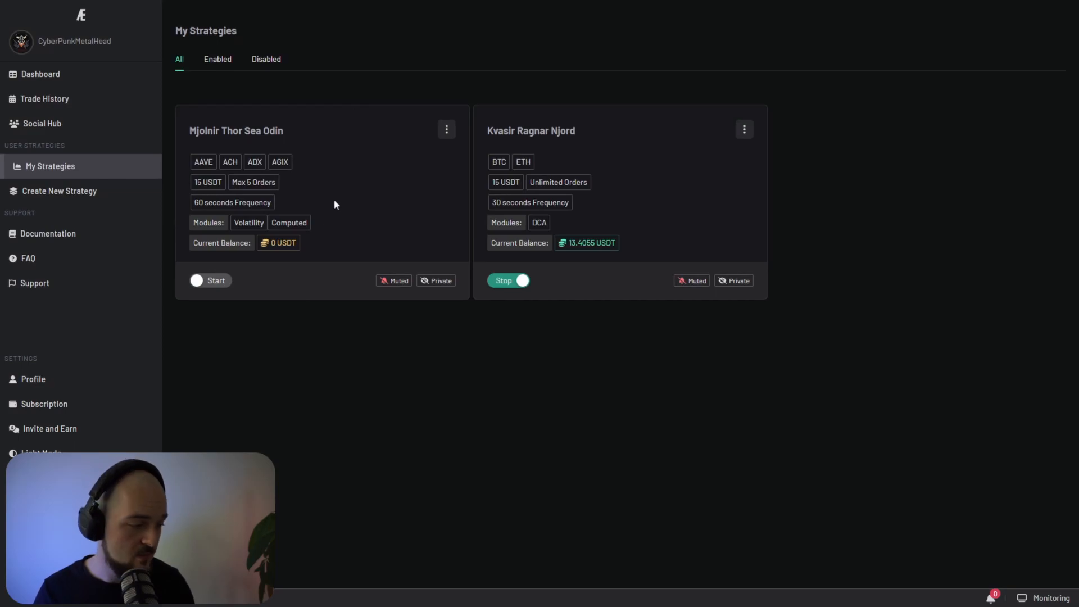
left_click(397, 283)
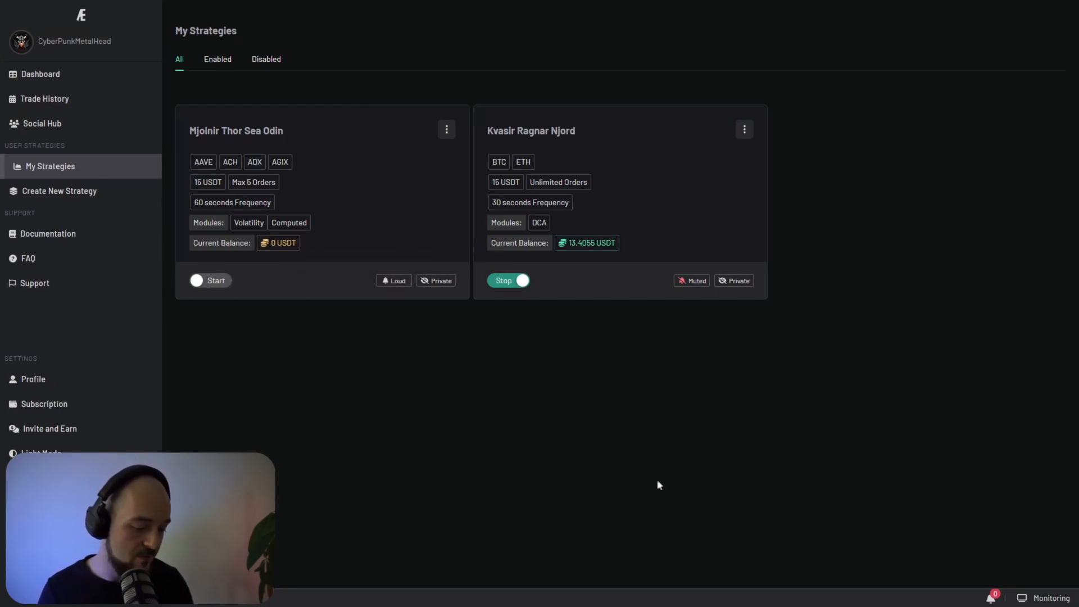
left_click(991, 598)
left_click(716, 382)
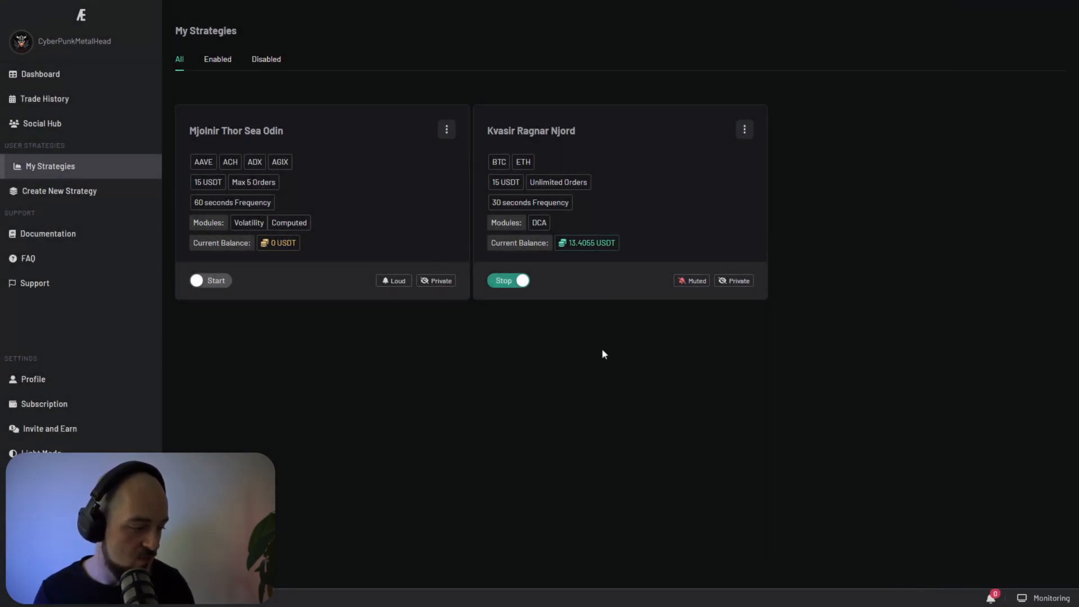
- Start the Mjolnir Thor Sea Odin strategy with paper trading and a spending limit of 500 USDT
left_click(205, 281)
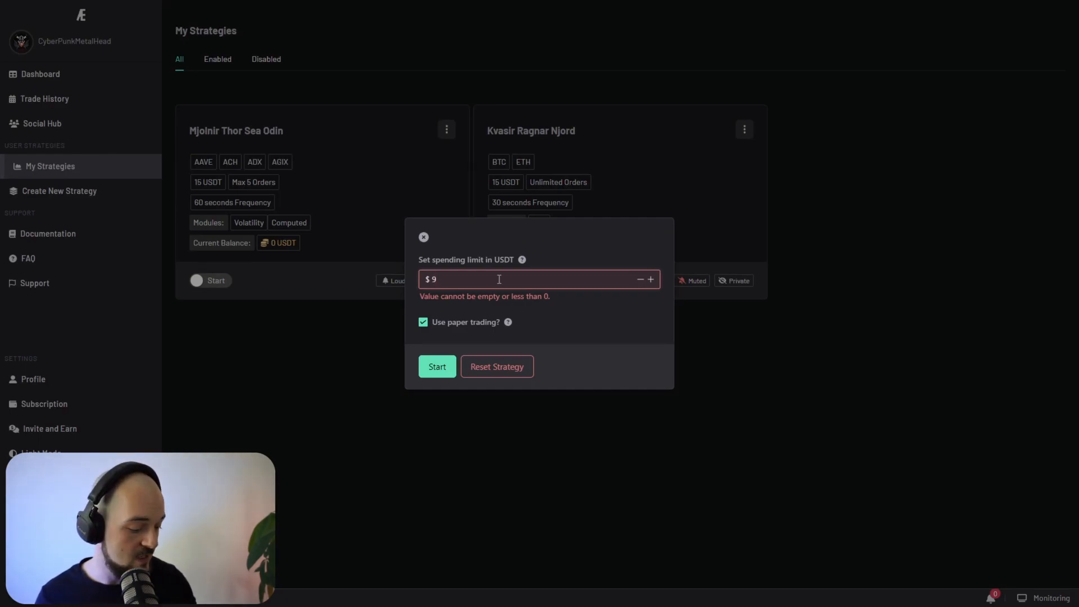
key("BackSpace")
type("500")
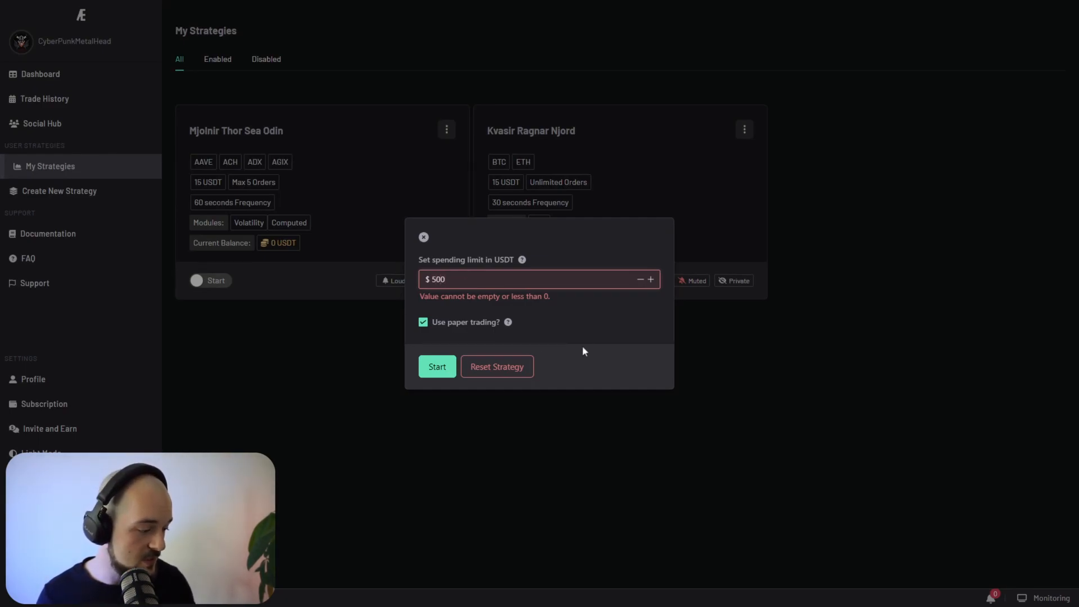
left_click(436, 367)
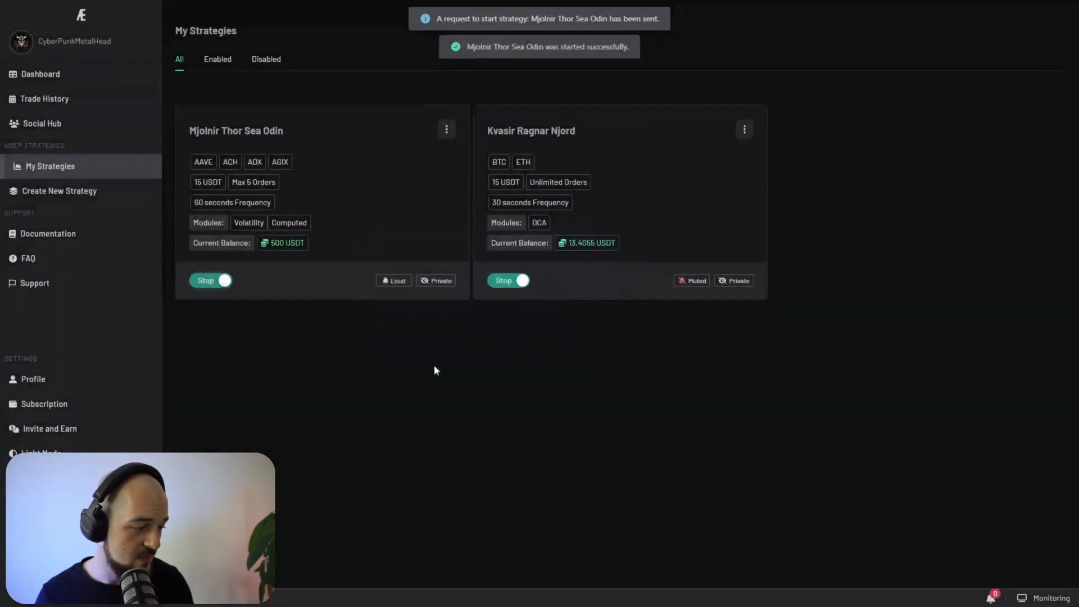
- Open the monitoring view of the Mjolnir Thor Sea Odin strategy
left_click(448, 133)
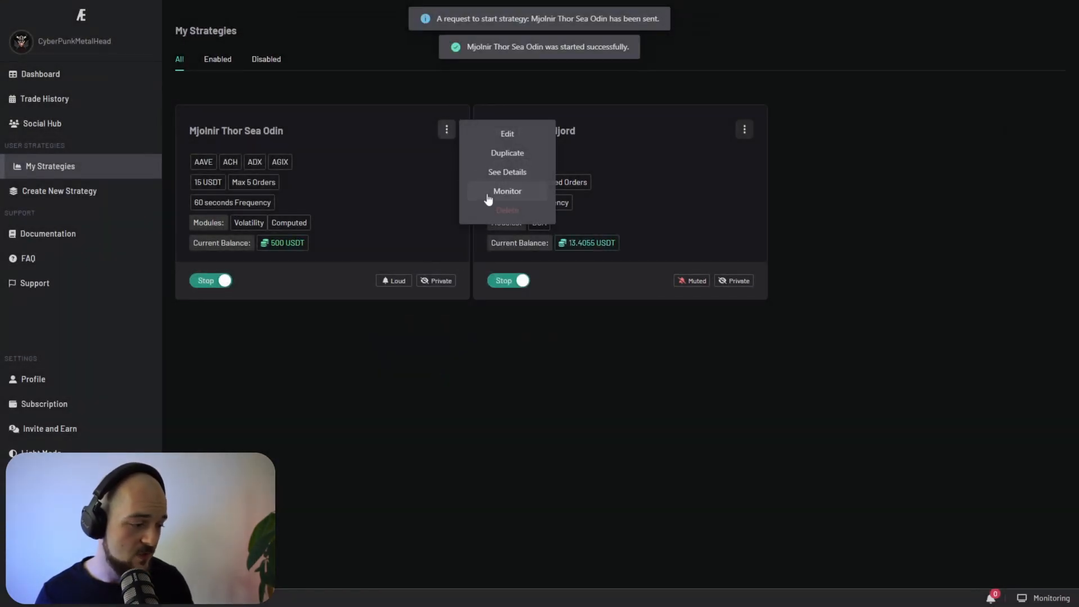
left_click(487, 193)
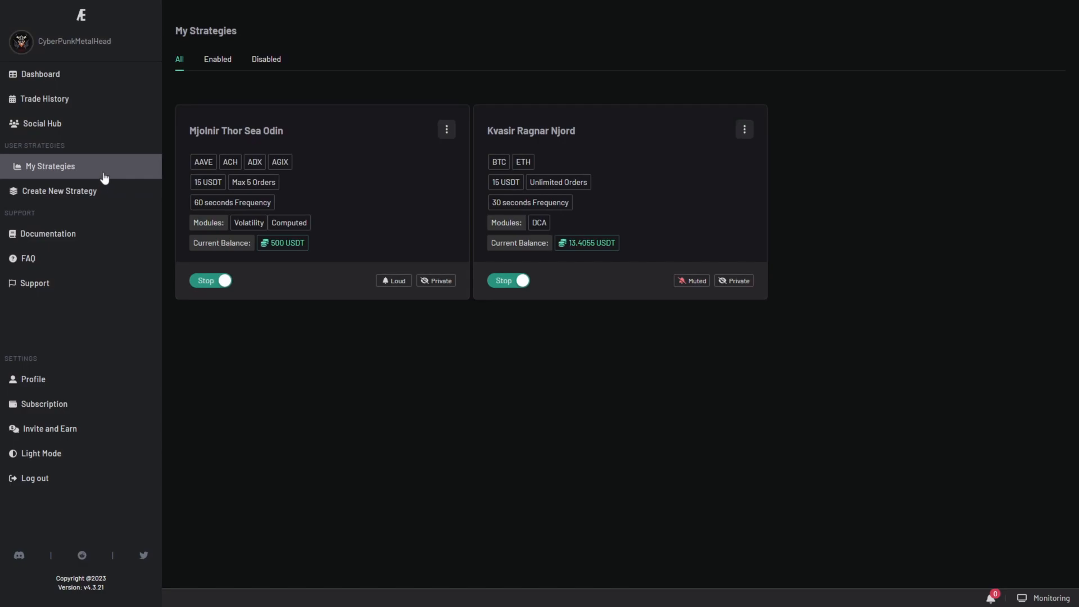
- Browse the Social Hub and view the details of the Wicked Weasel strategy, leaving it uncloned
left_click(80, 125)
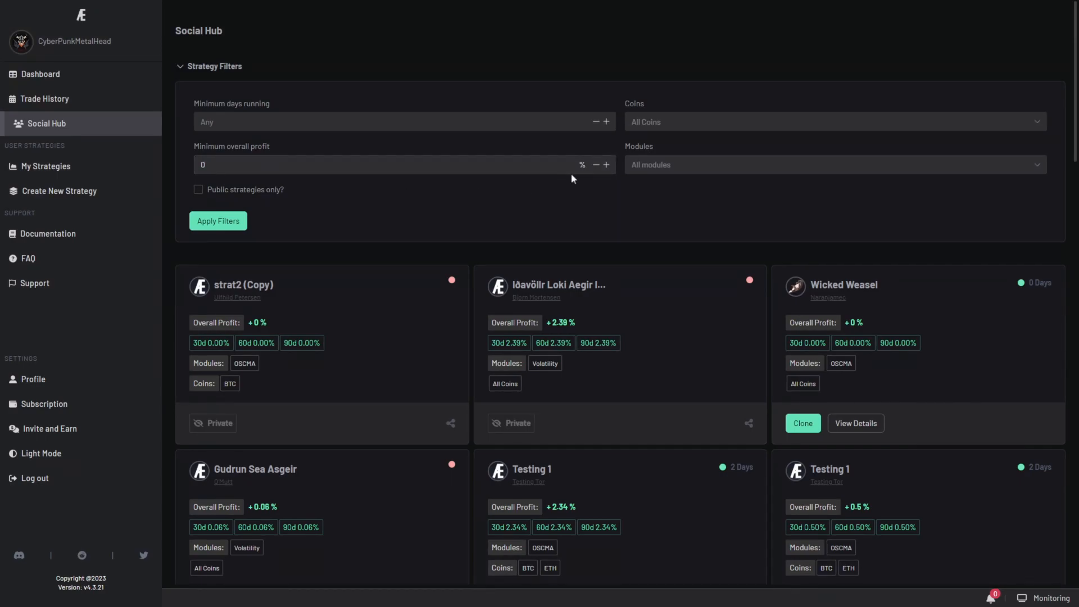
left_click(863, 429)
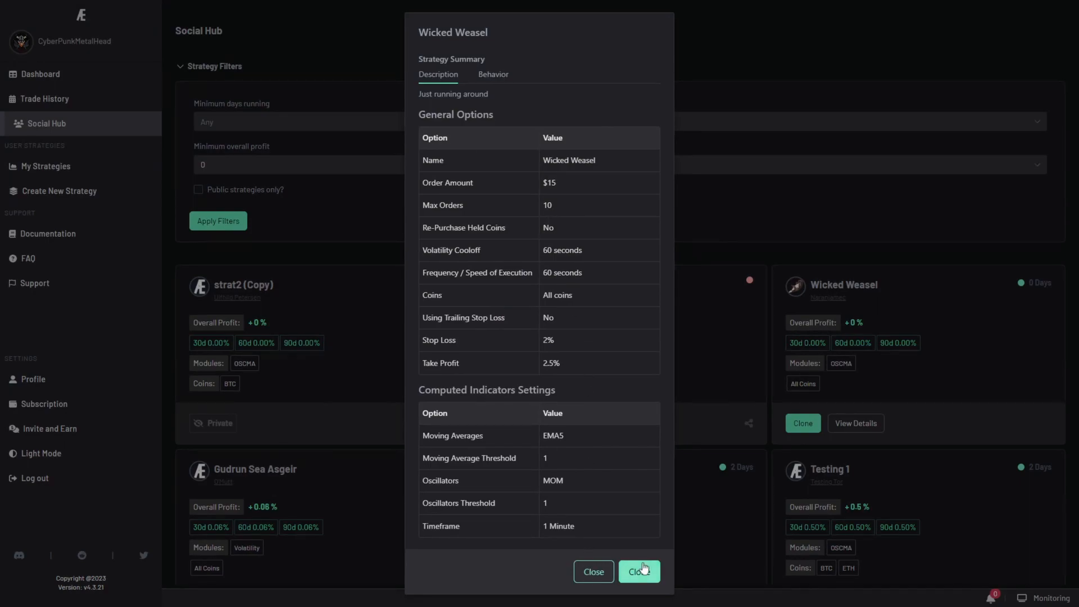
left_click(601, 577)
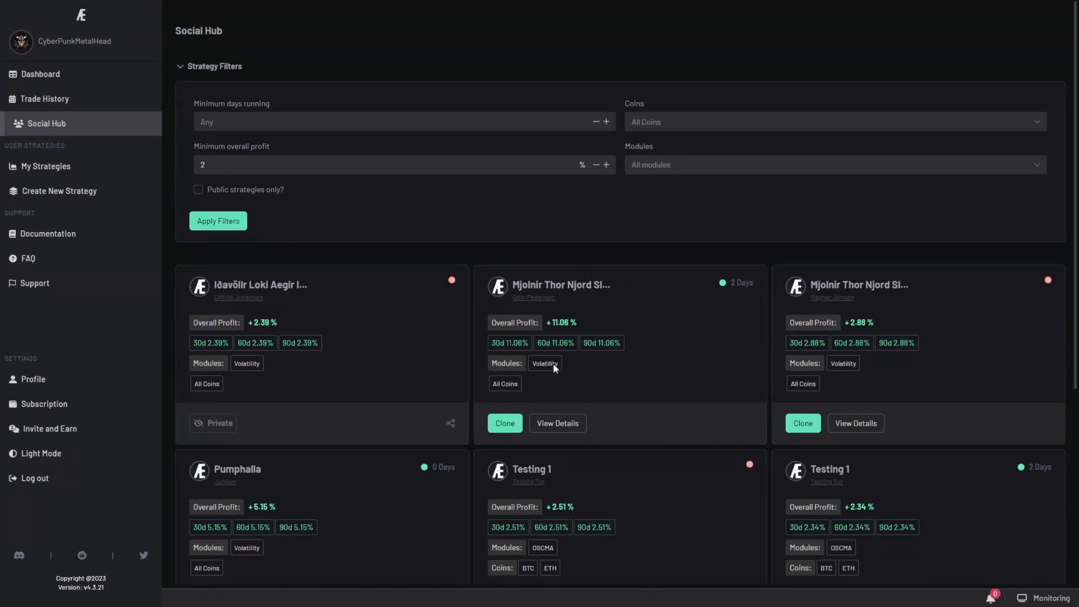
- Examine the general options and volatility settings of the shared Mjolnir Thor Njord Sleipnir Ingrid strategy with 11.06 % overall profit
left_click_drag(540, 352, 554, 364)
left_click(500, 387)
left_click(573, 429)
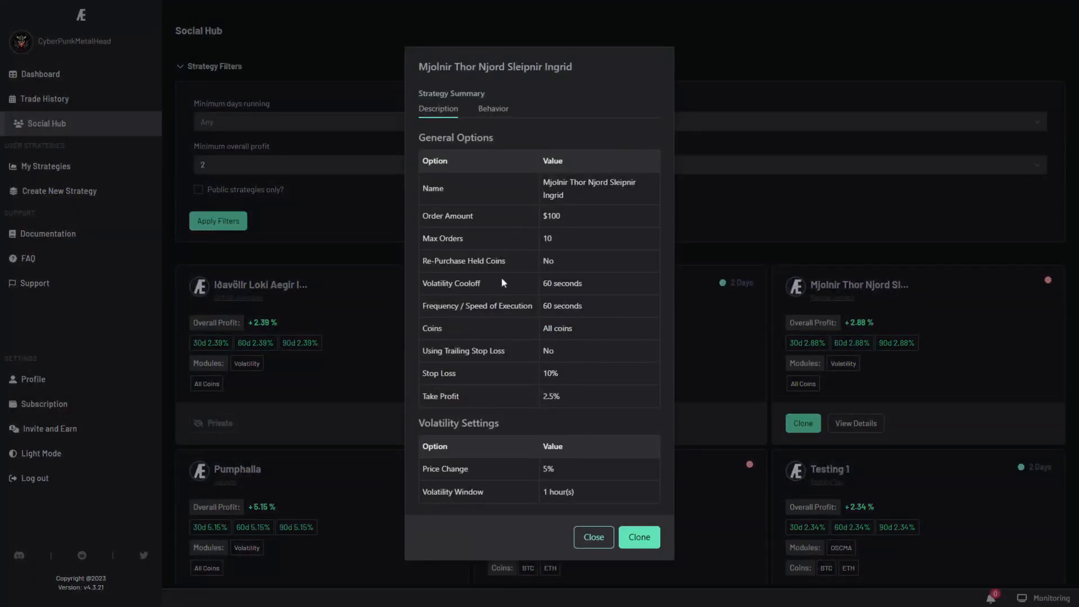
left_click_drag(549, 286, 599, 298)
left_click(599, 300)
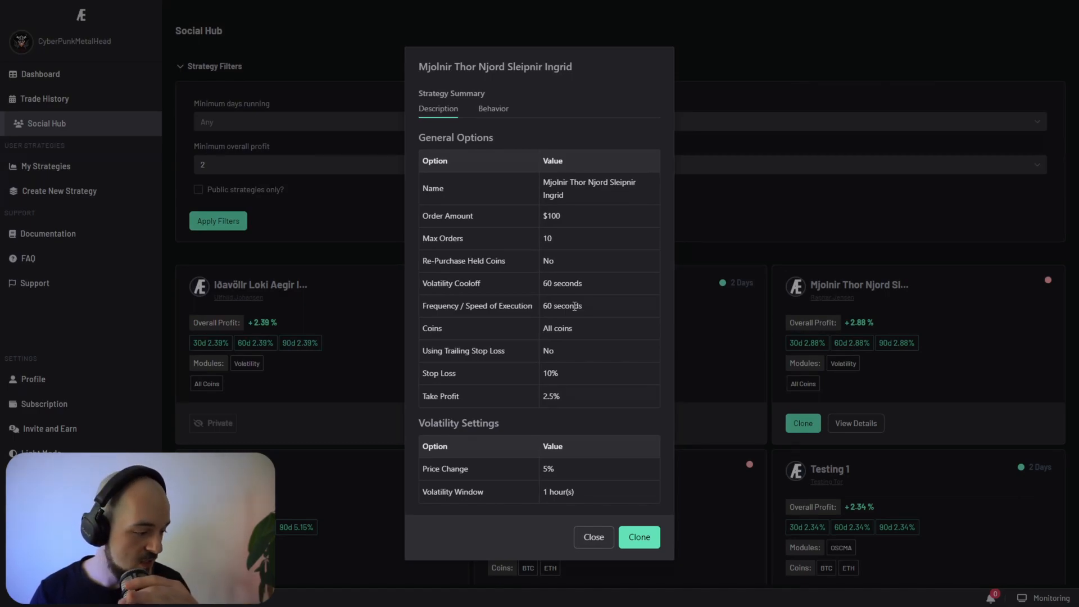
left_click_drag(541, 335, 579, 330)
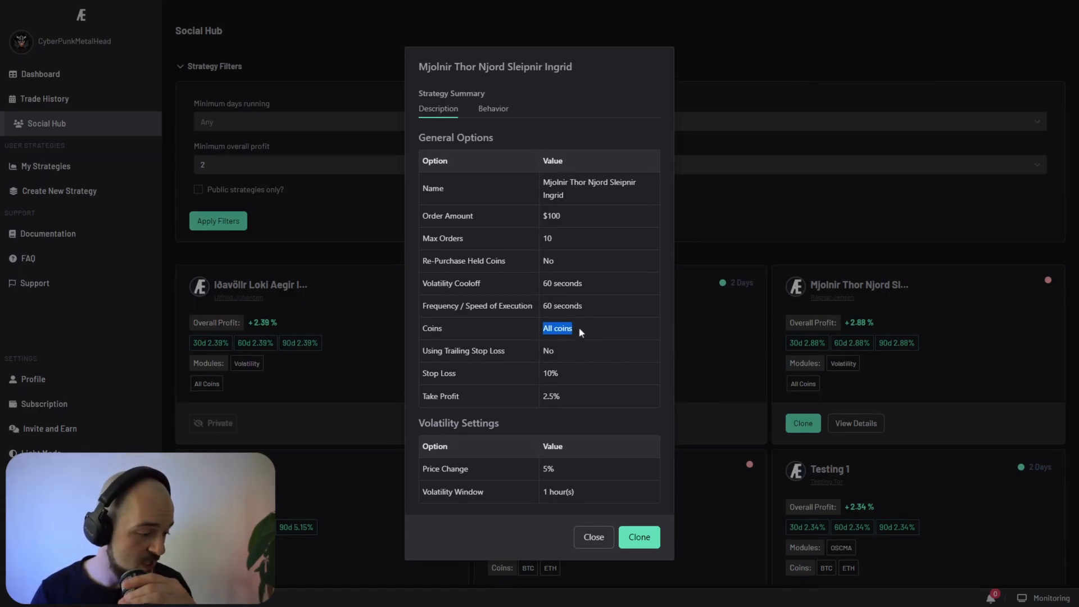
left_click(596, 325)
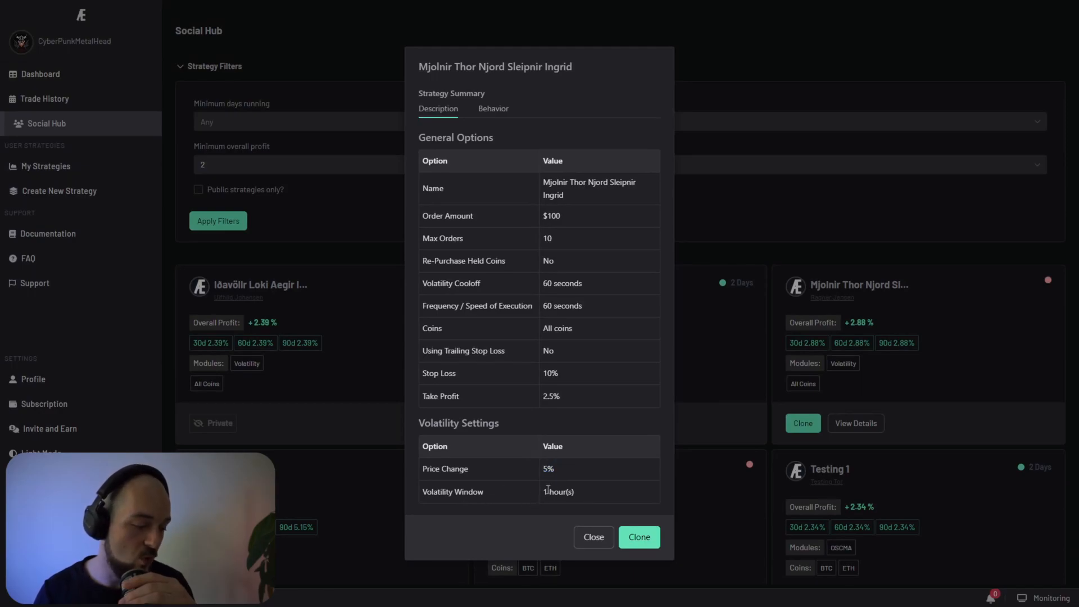
left_click_drag(548, 489, 592, 491)
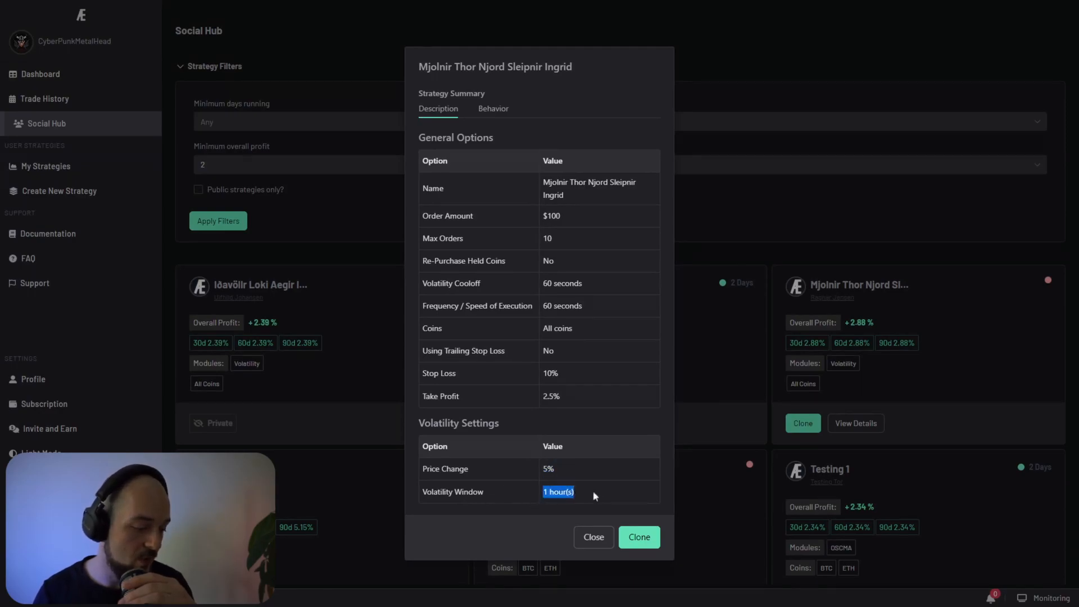
left_click(597, 544)
- Clone the Mjolnir Thor Njord Sleipnir Ingrid strategy with 11.06 % overall profit and go to My Strategies to view the copy
left_click(498, 427)
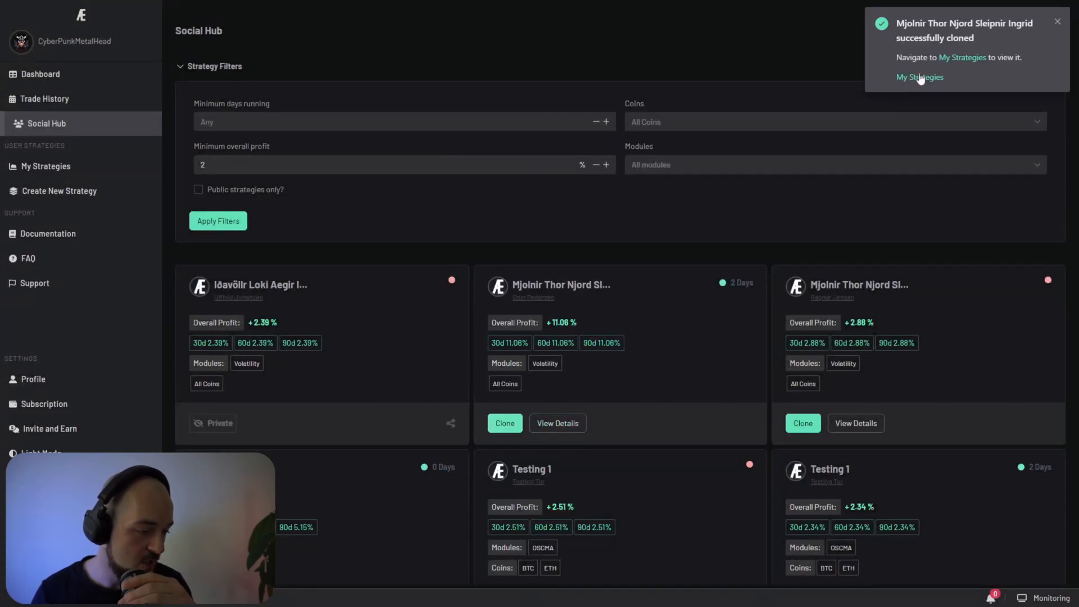
left_click(921, 79)
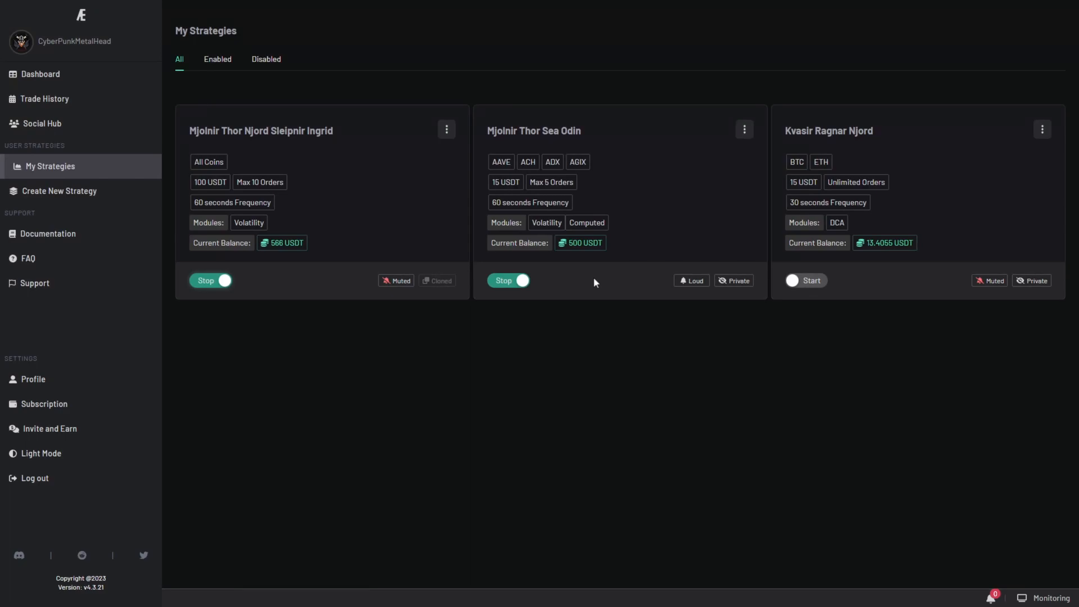
- Review the trade history and the dashboard's all-time, 30-day, 60-day and 90-day profit figures
left_click(82, 101)
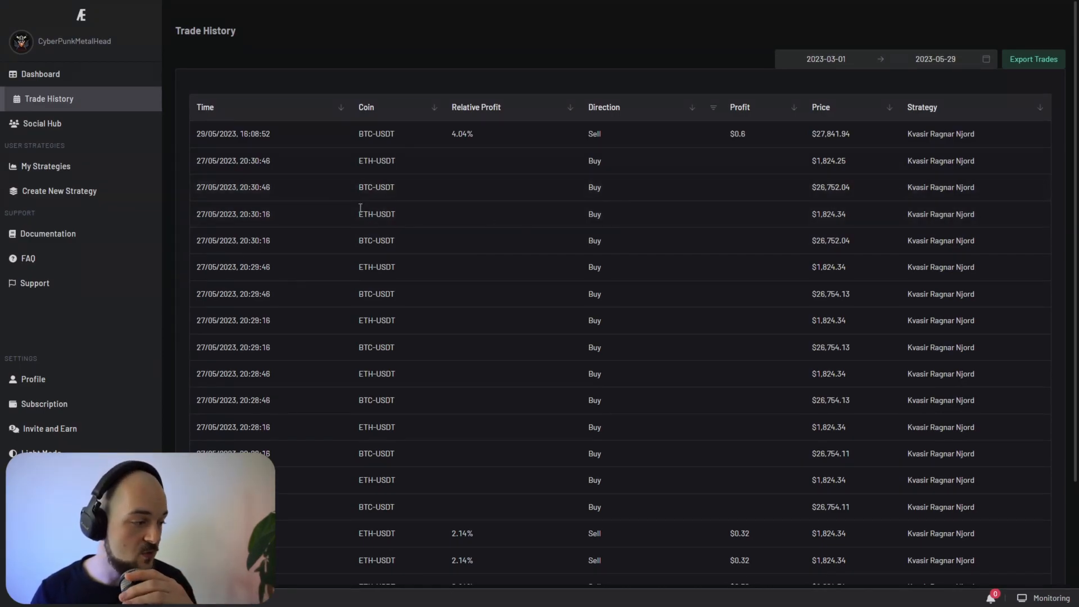
left_click(104, 75)
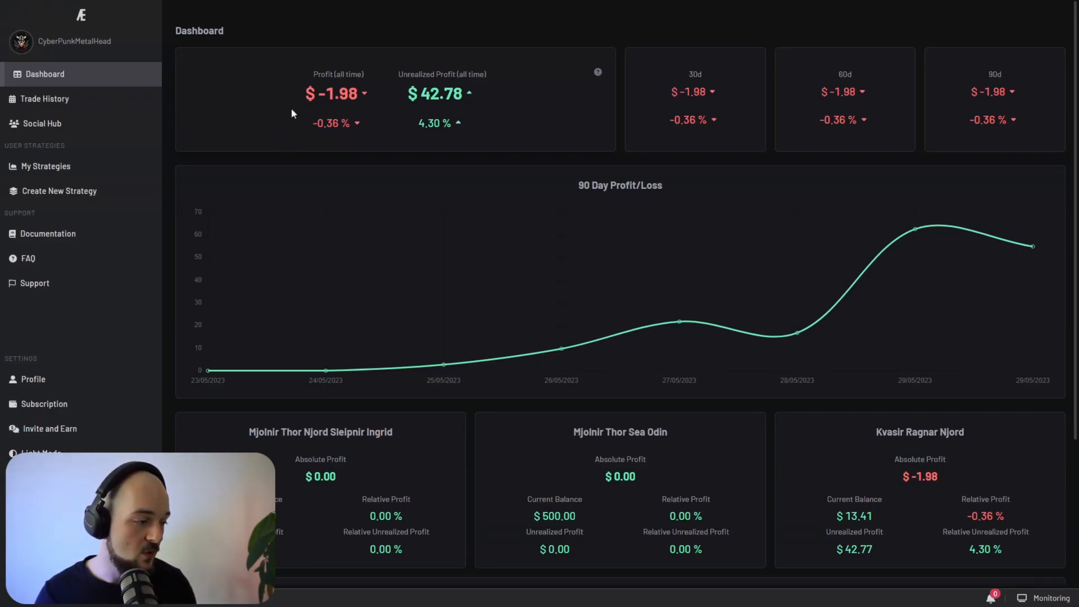
left_click_drag(305, 68, 366, 70)
left_click(335, 95)
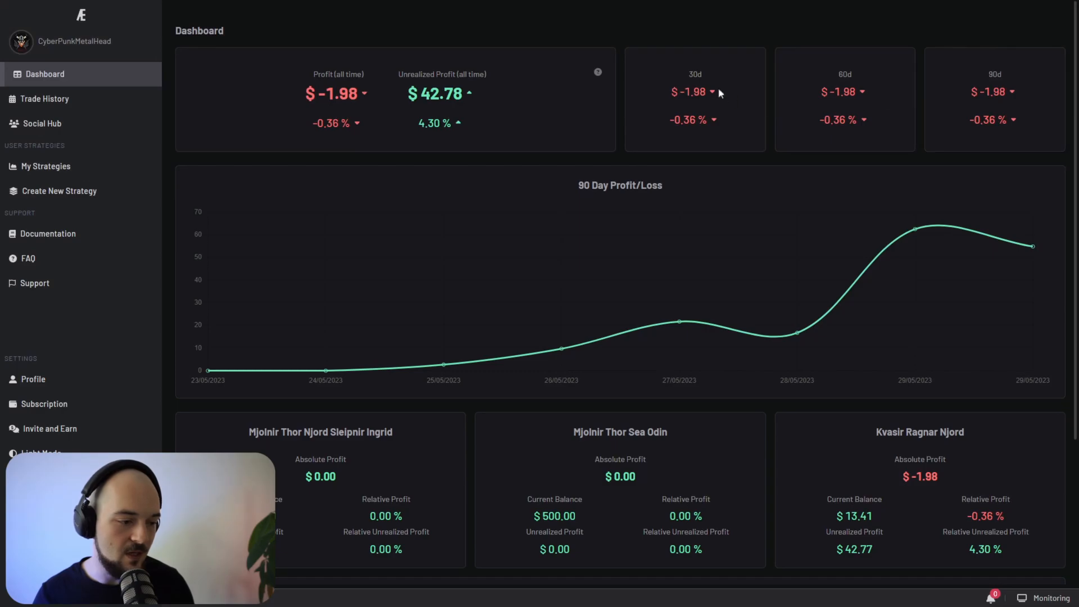
left_click_drag(718, 88, 1021, 102)
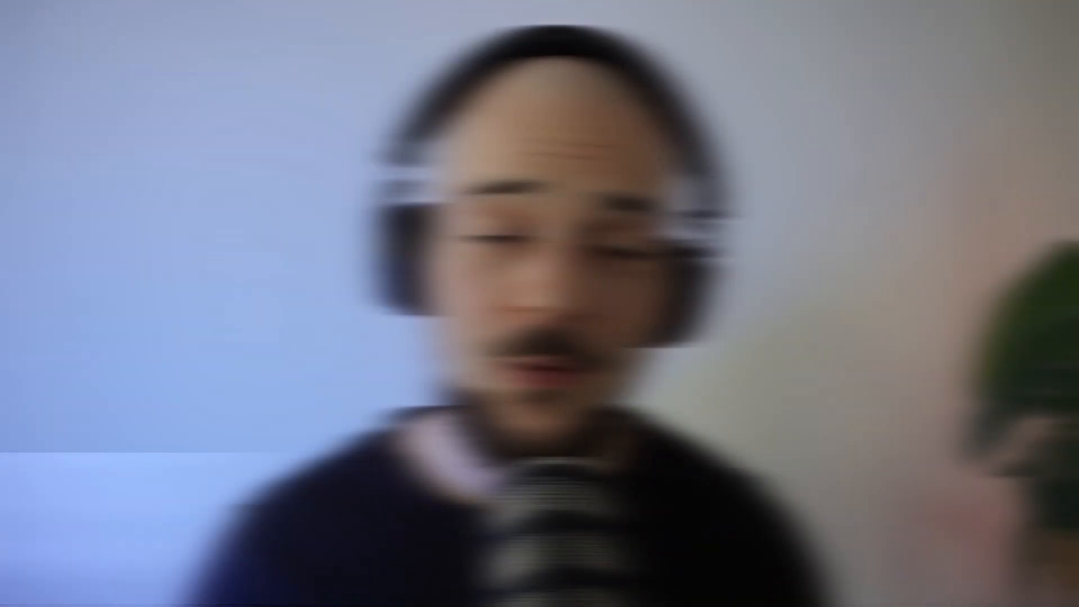